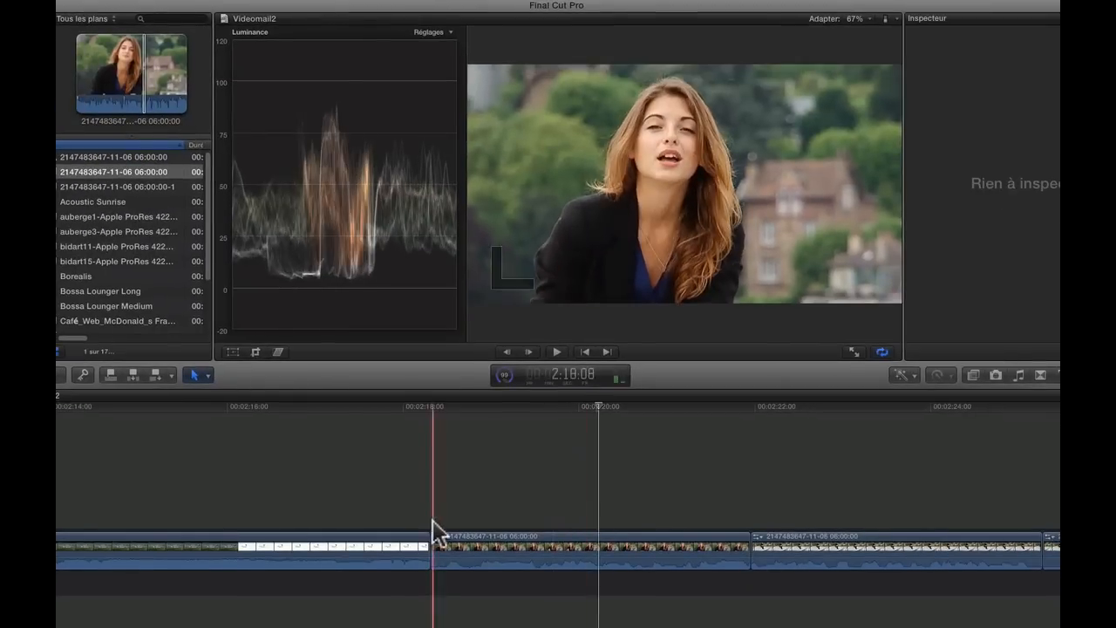
- Copy the woman's clip and paste the duplicate above the original on the timeline, starting at 2:18:07
{"action": "left_click", "coordinate": [593, 546]}
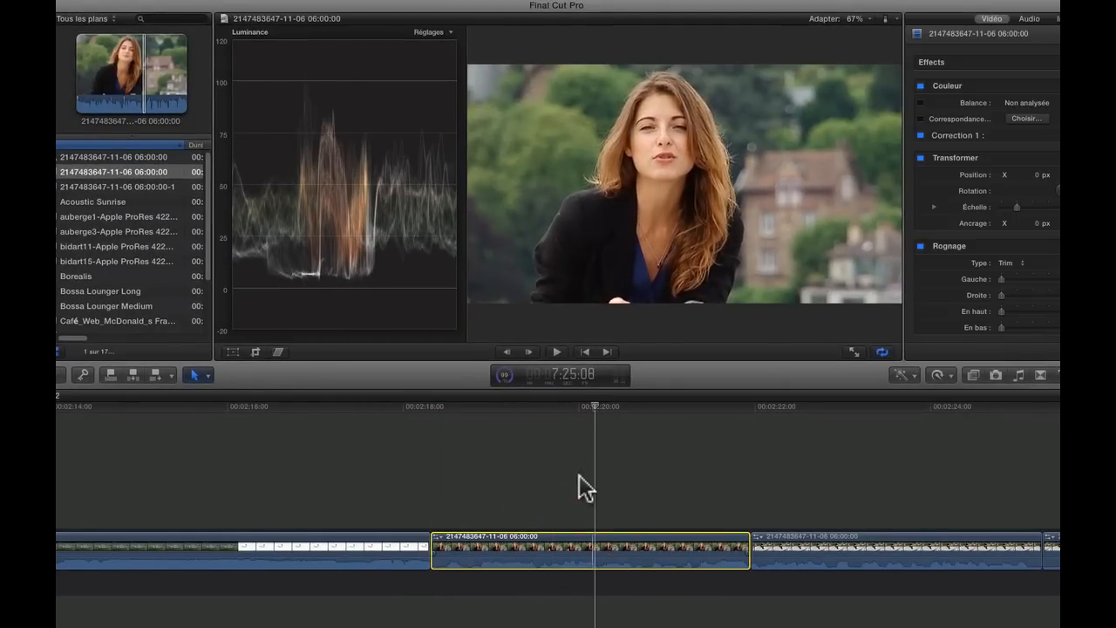
{"action": "left_click_drag", "start_coordinate": [553, 410], "coordinate": [427, 449]}
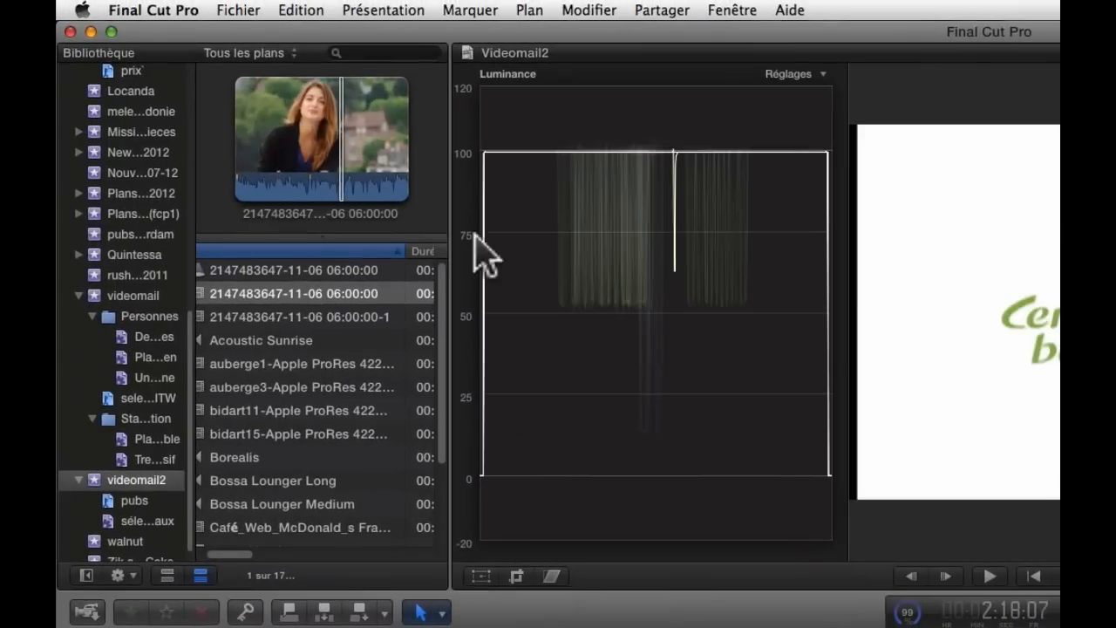
{"action": "left_click", "coordinate": [288, 11]}
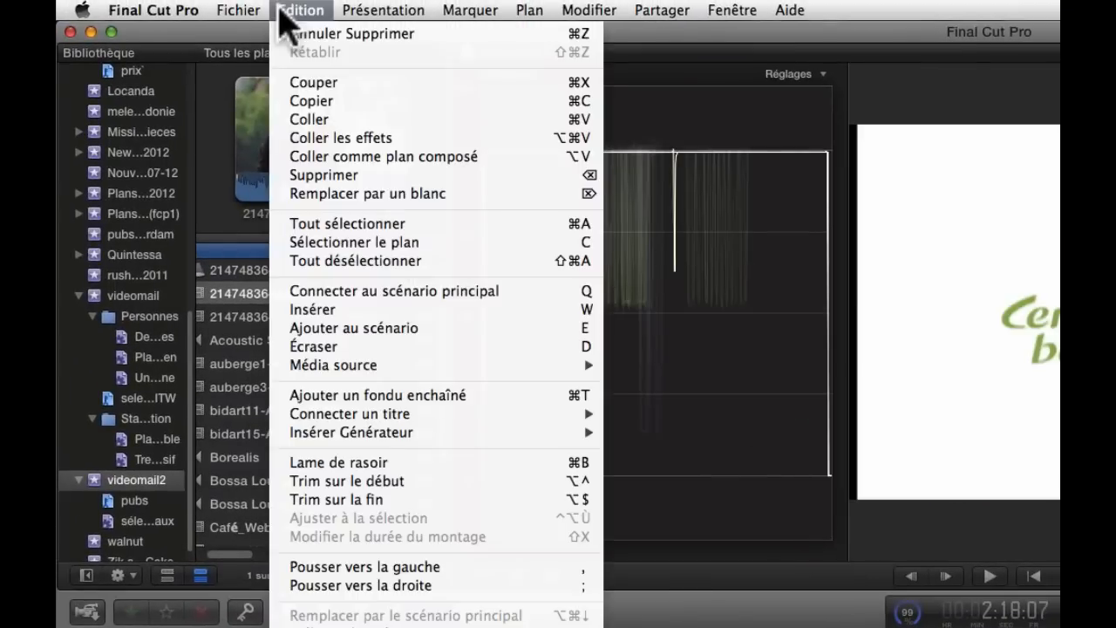
{"action": "left_click", "coordinate": [360, 158]}
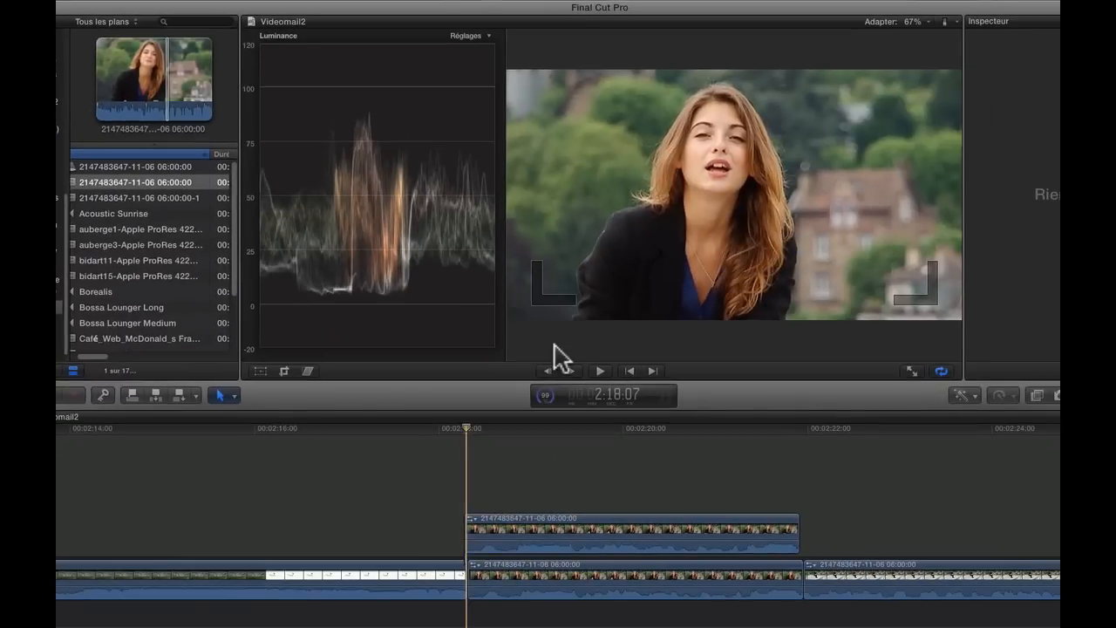
- Set the upper duplicate clip's blend mode to Superposition, the one listed directly under Éclaircissement, and park the playhead at 2:19:23
{"action": "left_click", "coordinate": [622, 429]}
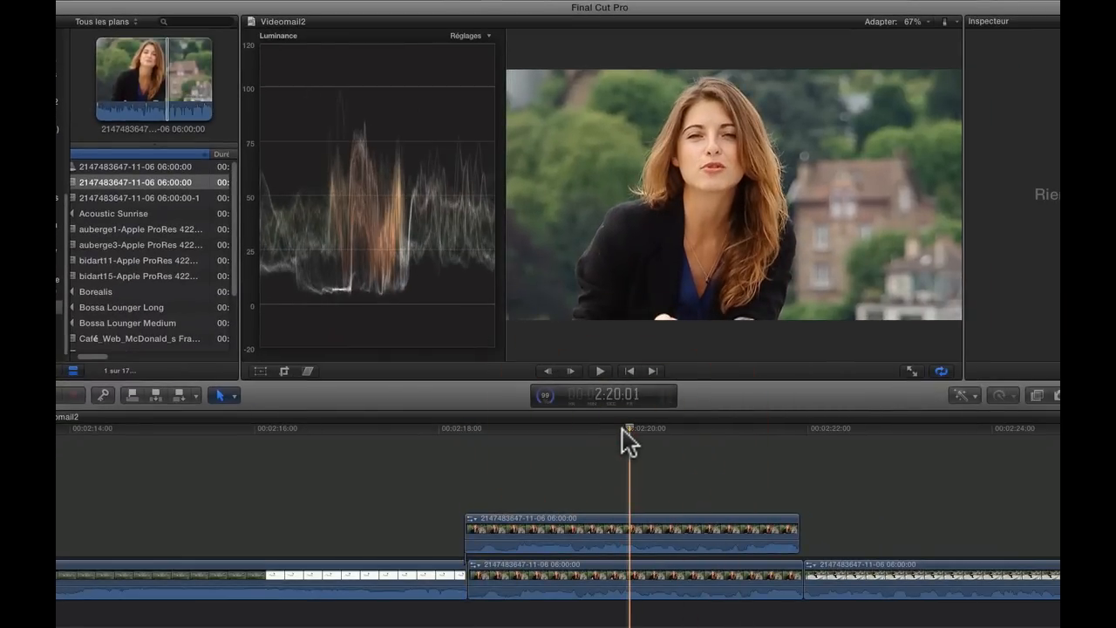
{"action": "left_click", "coordinate": [595, 525]}
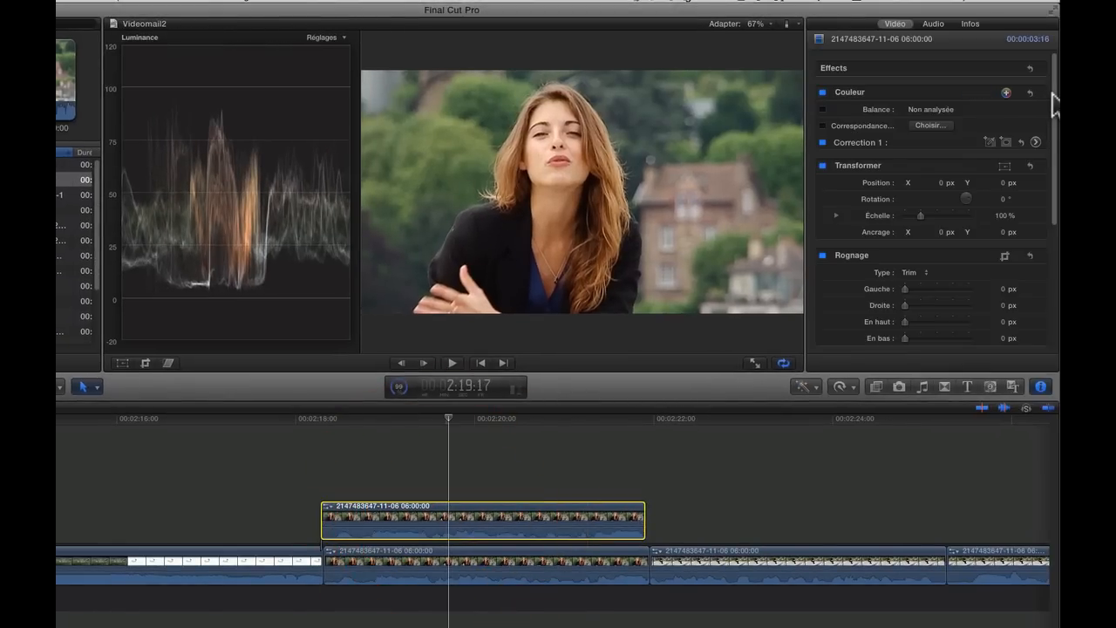
{"action": "left_click_drag", "start_coordinate": [1053, 104], "coordinate": [1052, 304]}
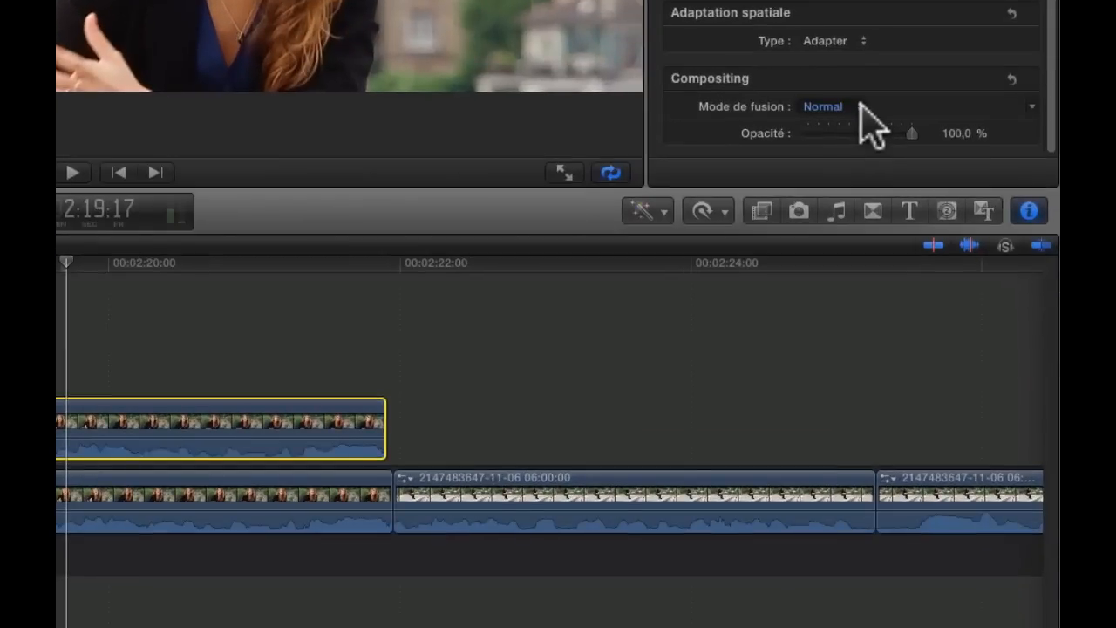
{"action": "left_click", "coordinate": [861, 106]}
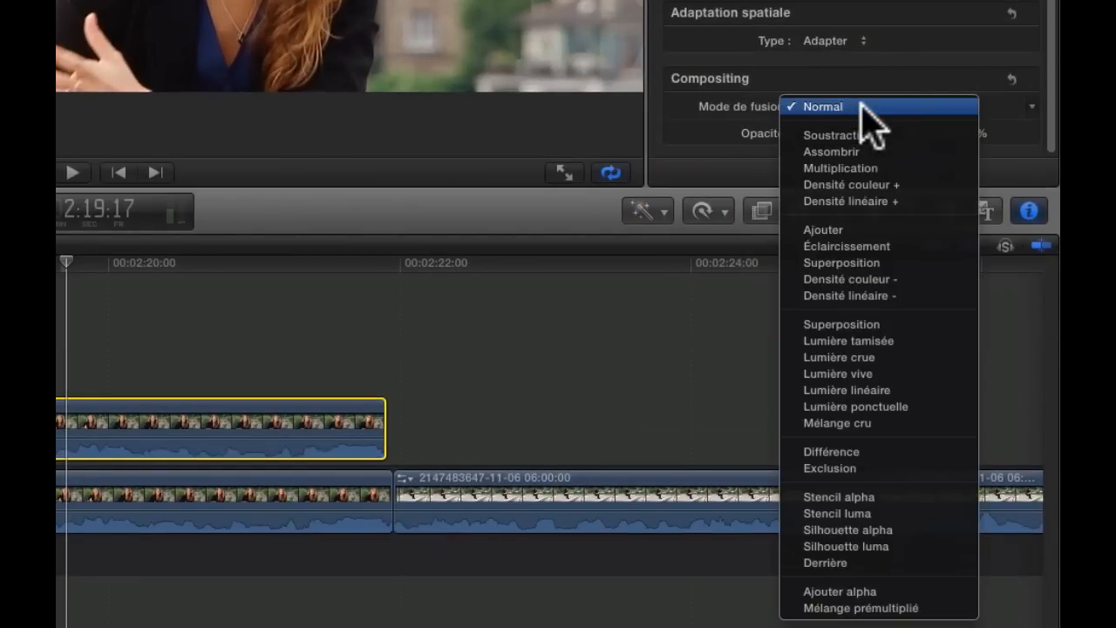
{"action": "left_click", "coordinate": [864, 264]}
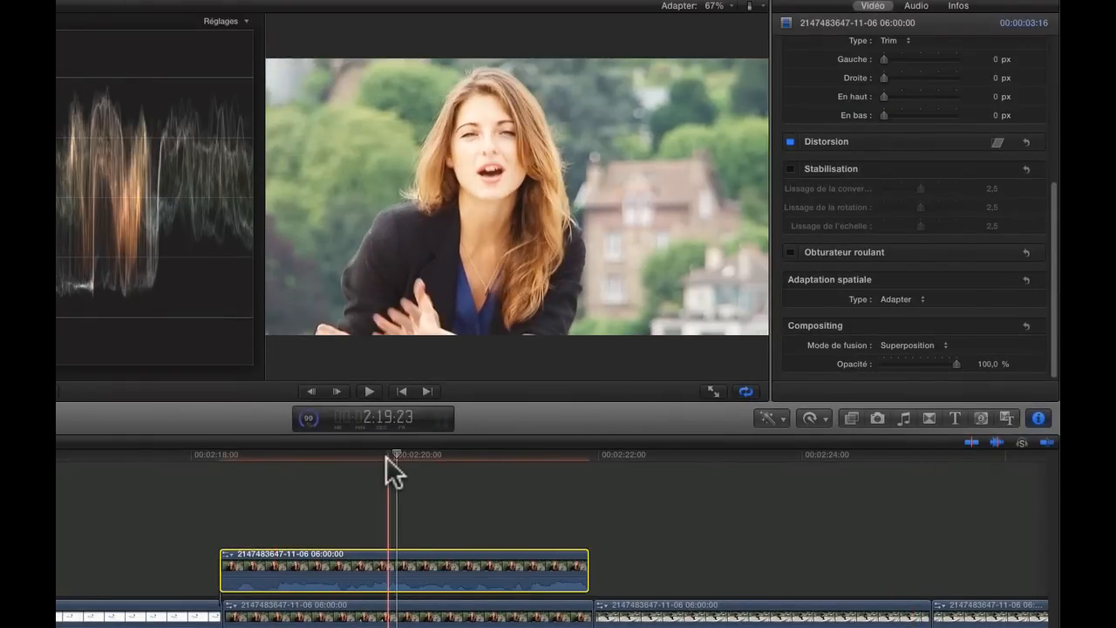
{"action": "left_click", "coordinate": [387, 454]}
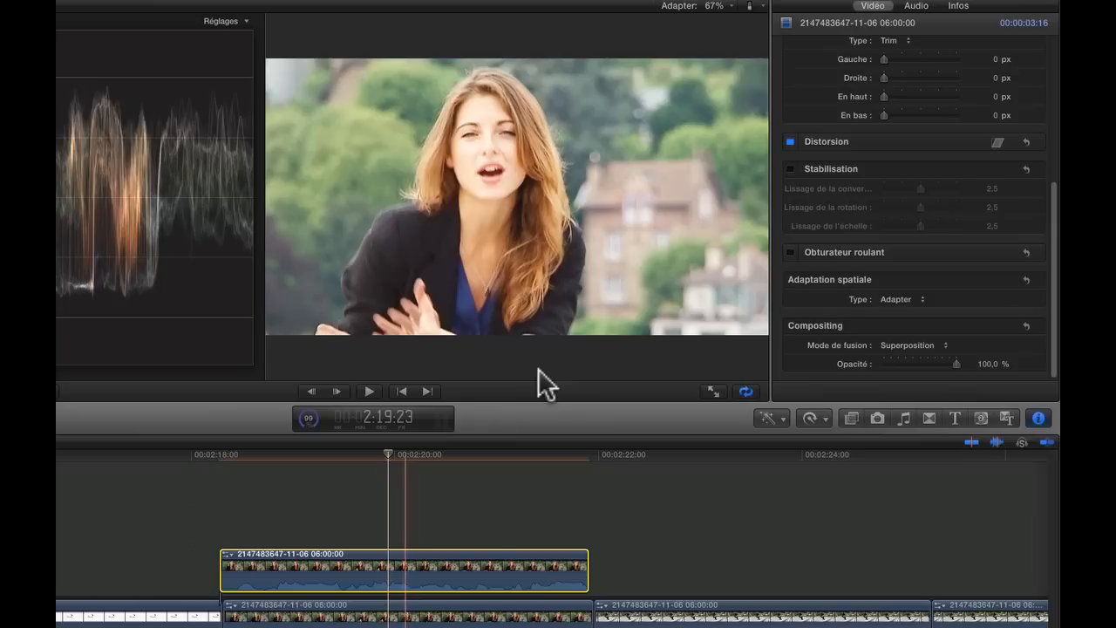
- Lower the global saturation in the upper clip's Correction 1 to -74 %
{"action": "scroll", "coordinate": [810, 243], "scroll_direction": "down", "scroll_amount": 1}
{"action": "scroll", "coordinate": [810, 251], "scroll_direction": "up", "scroll_amount": 4}
{"action": "scroll", "coordinate": [810, 253], "scroll_direction": "up", "scroll_amount": 4}
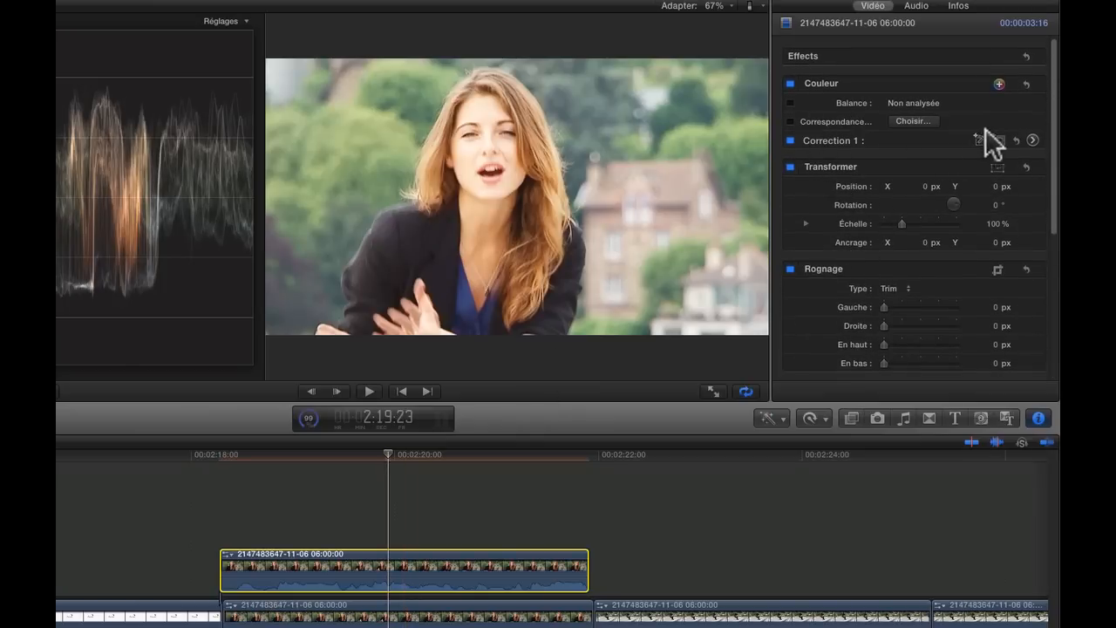
{"action": "left_click", "coordinate": [1032, 140]}
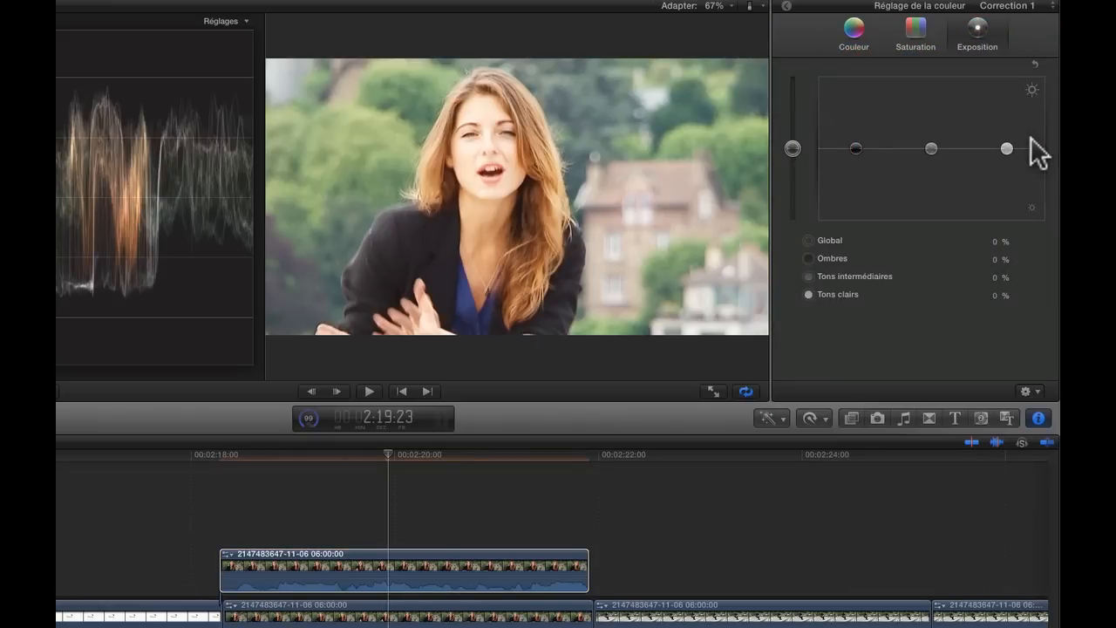
{"action": "left_click", "coordinate": [914, 35]}
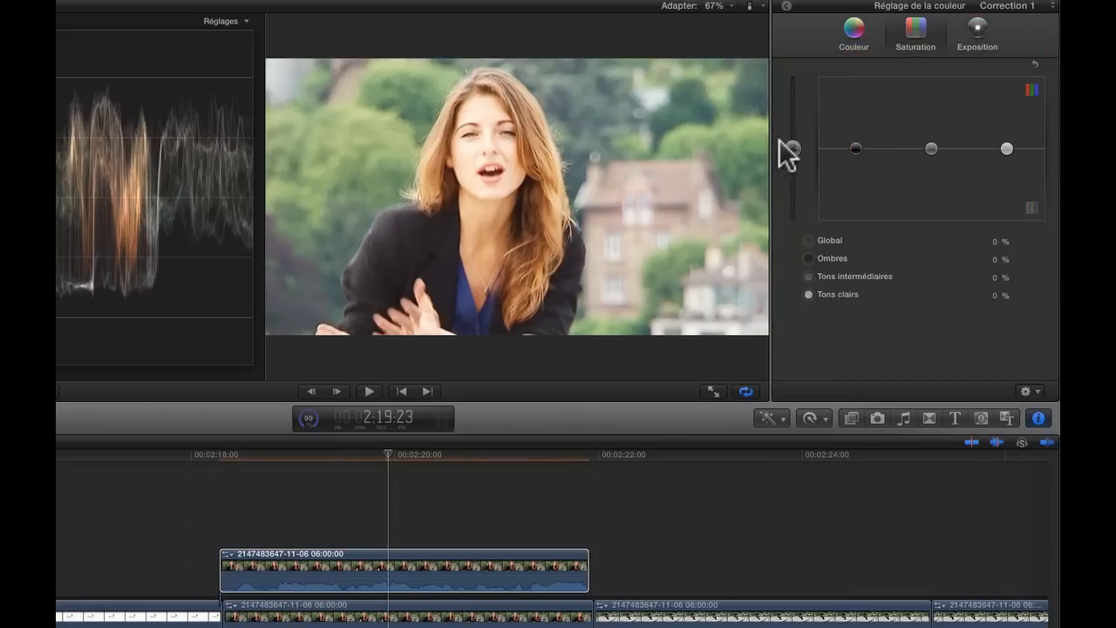
{"action": "left_click_drag", "start_coordinate": [792, 150], "coordinate": [789, 259]}
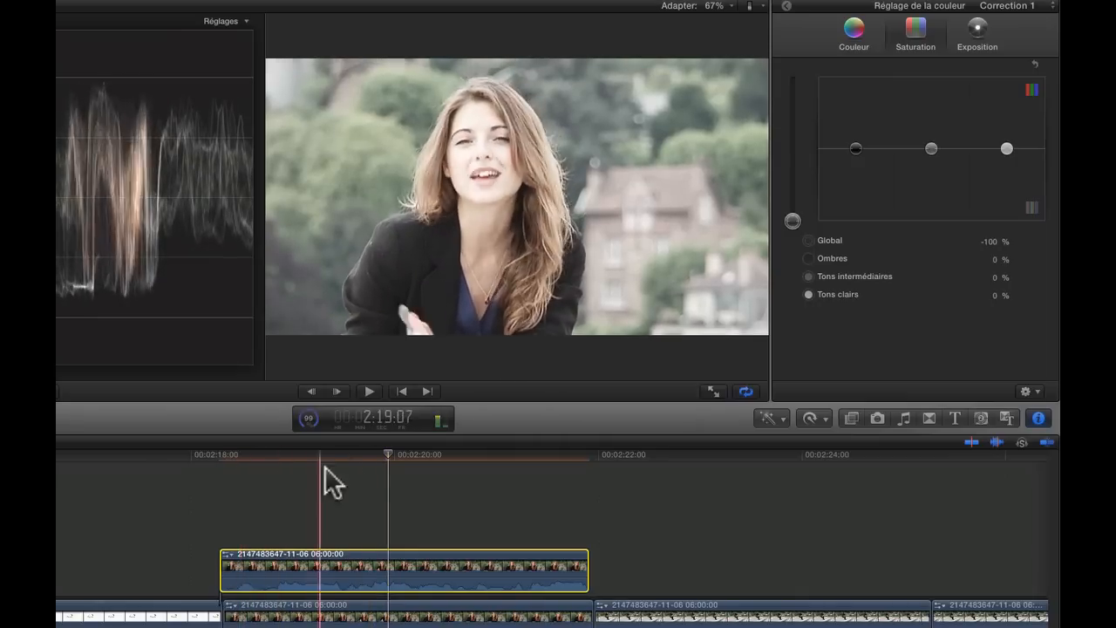
{"action": "left_click", "coordinate": [387, 462]}
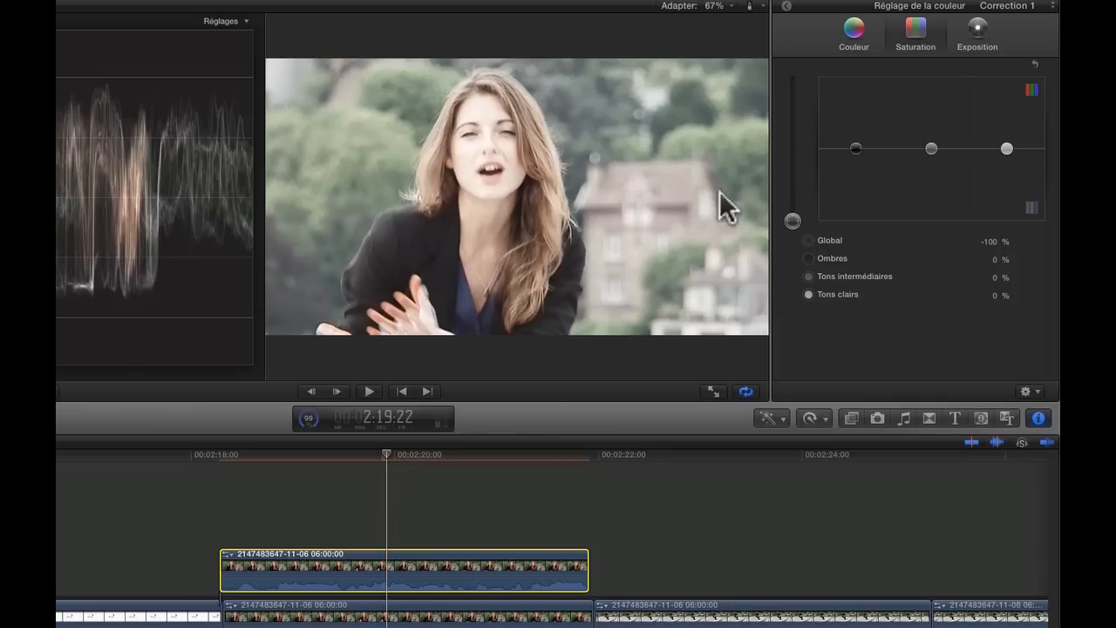
{"action": "mouse_move", "coordinate": [793, 222]}
{"action": "left_mouse_down"}
{"action": "mouse_move", "coordinate": [797, 151]}
{"action": "mouse_move", "coordinate": [795, 213]}
{"action": "mouse_move", "coordinate": [794, 203]}
{"action": "left_mouse_up"}
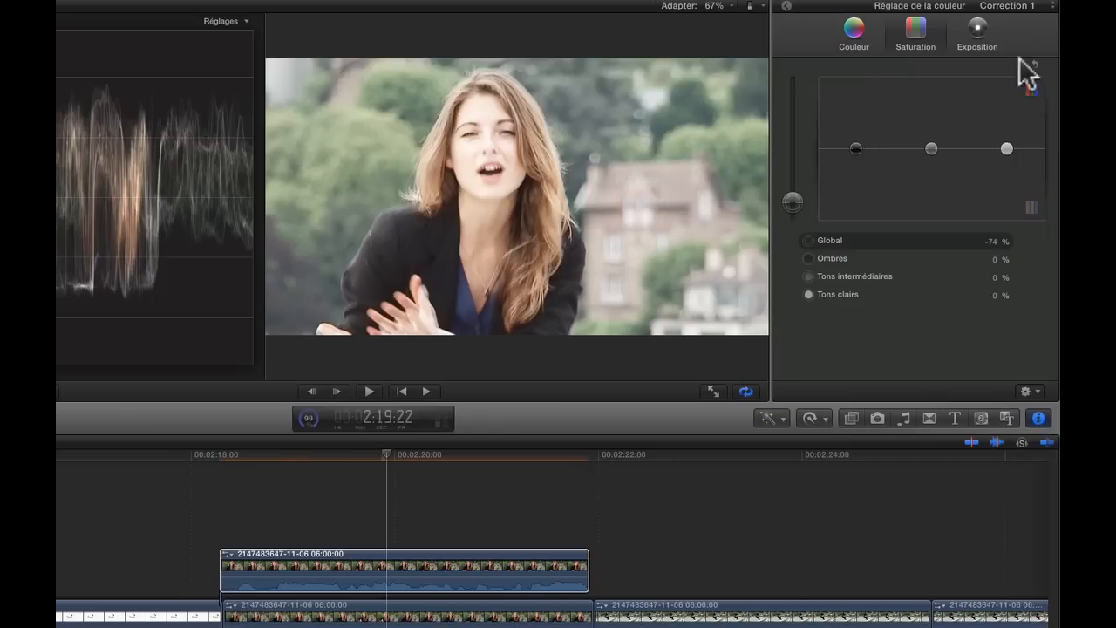
- Adjust Correction 1's exposure to -6 % for Ombres, -23 % for Tons intermédiaires and 15 % for Tons clairs
{"action": "left_click", "coordinate": [990, 34]}
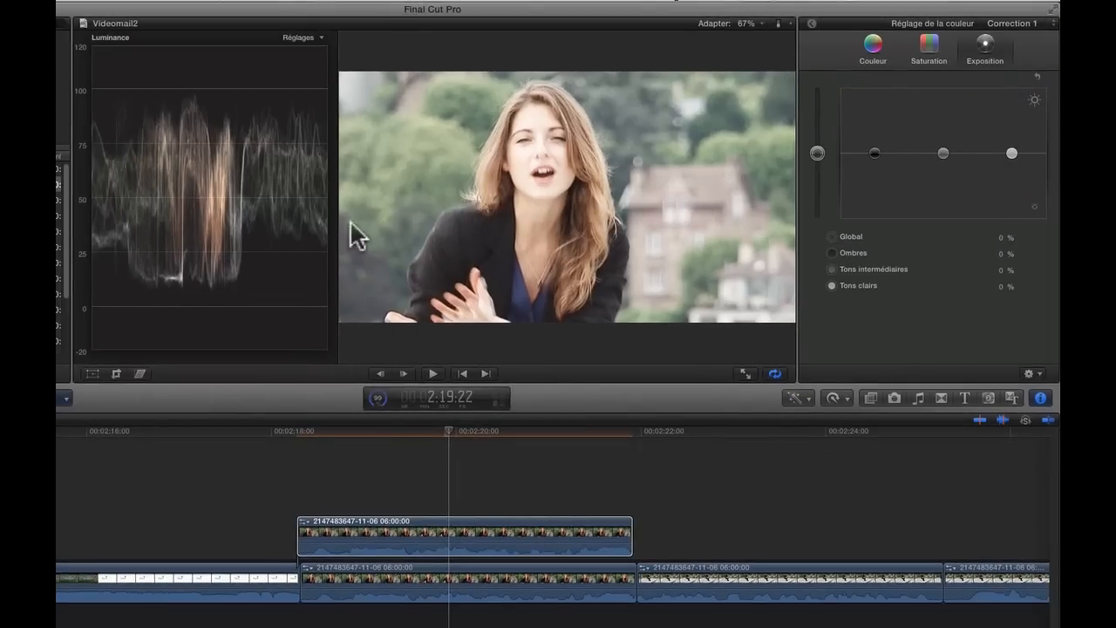
{"action": "left_click", "coordinate": [317, 36]}
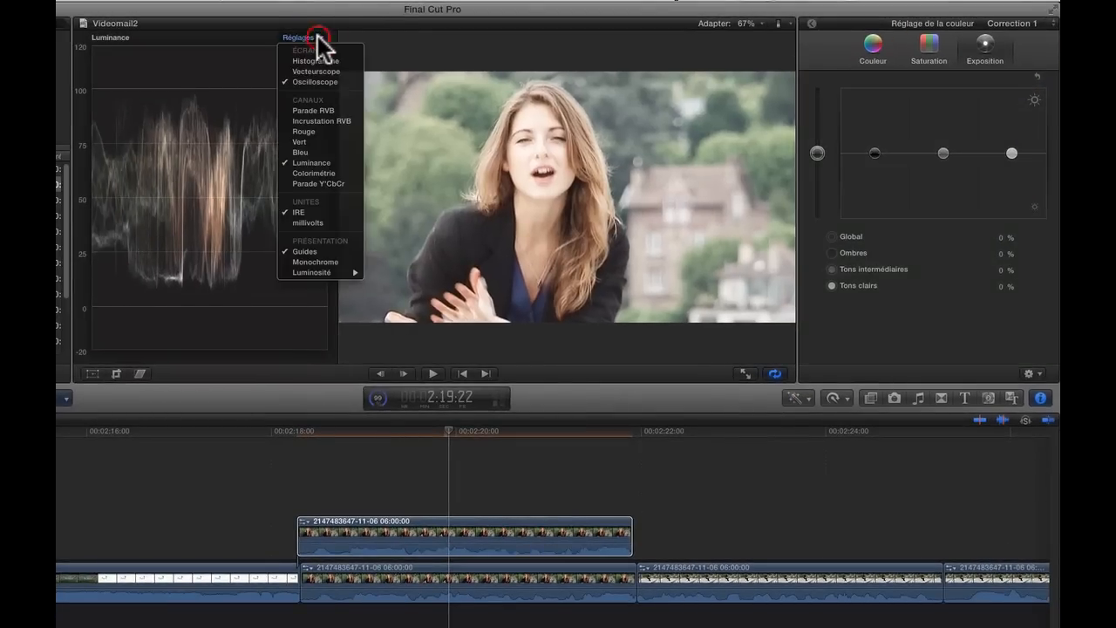
{"action": "left_click", "coordinate": [317, 37]}
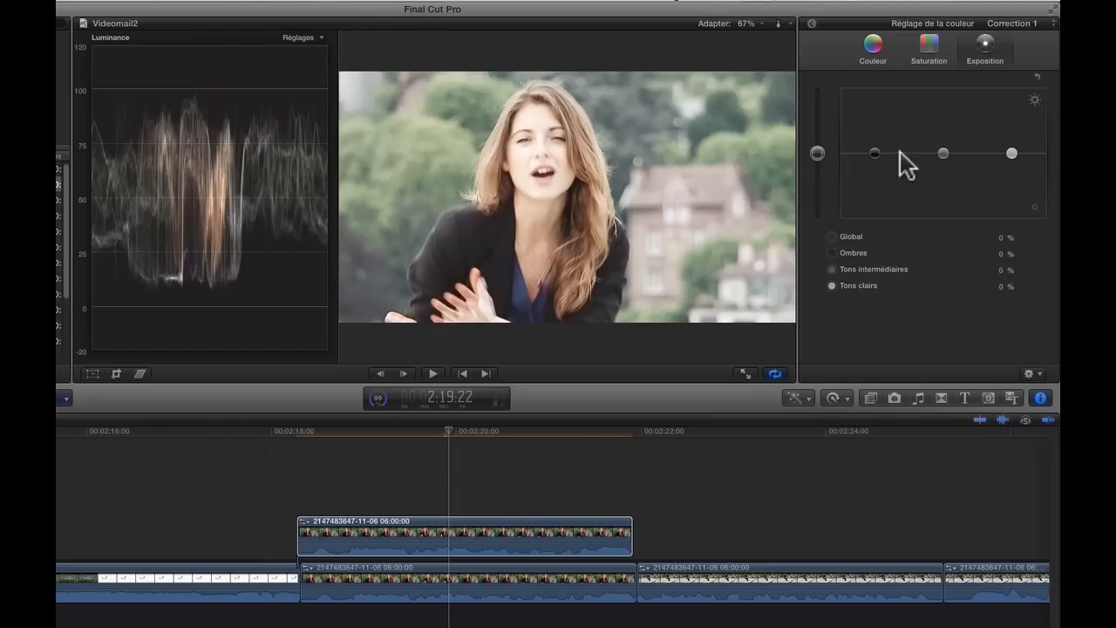
{"action": "left_click_drag", "start_coordinate": [873, 153], "coordinate": [873, 162]}
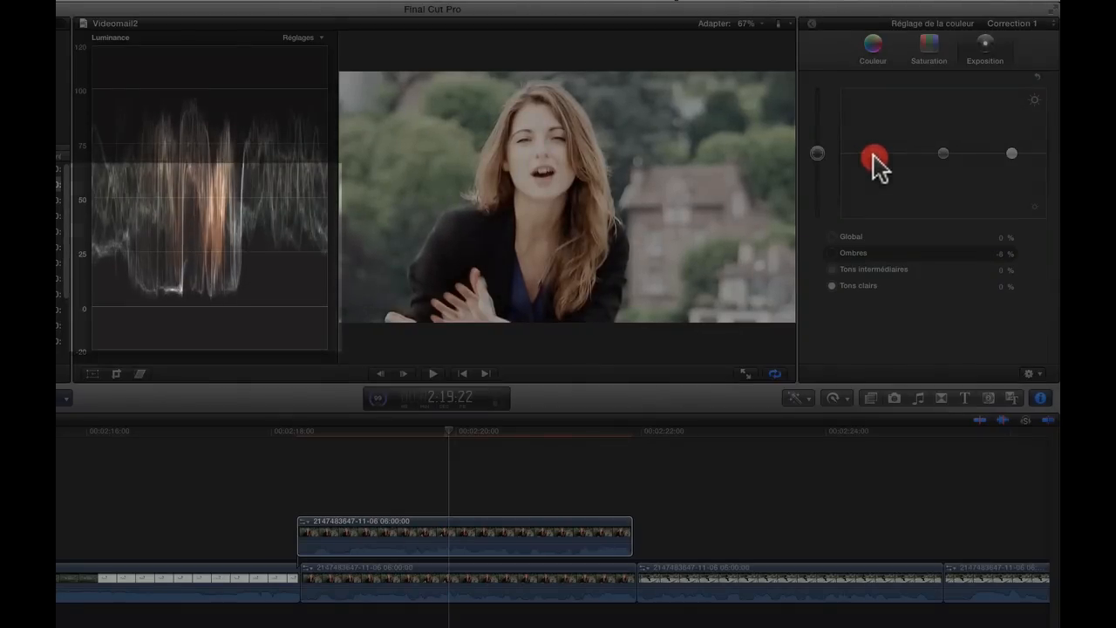
{"action": "left_click", "coordinate": [874, 156]}
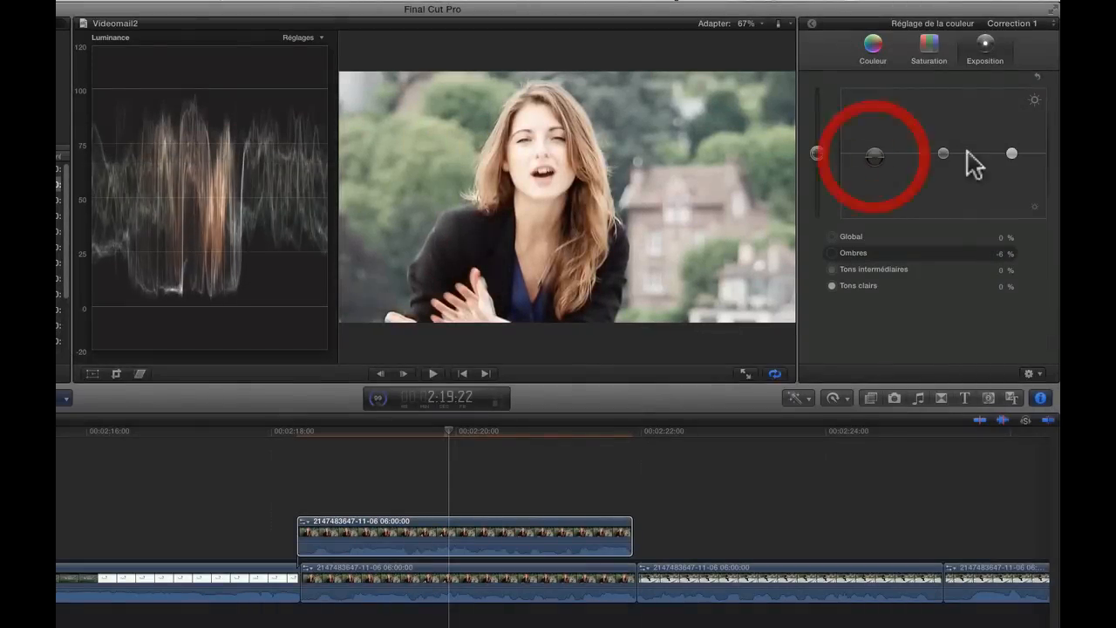
{"action": "left_click_drag", "start_coordinate": [1012, 155], "coordinate": [1012, 143]}
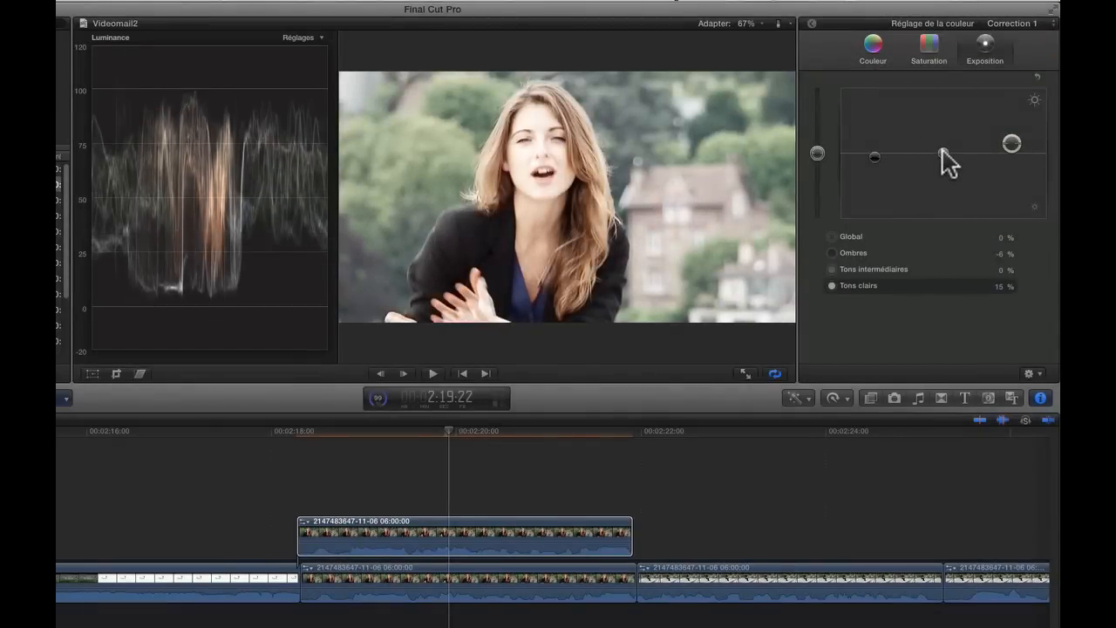
{"action": "mouse_move", "coordinate": [943, 152]}
{"action": "left_mouse_down"}
{"action": "mouse_move", "coordinate": [942, 179]}
{"action": "mouse_move", "coordinate": [945, 164]}
{"action": "left_mouse_up"}
- Compare the image with and without the effect by disabling and re-enabling the upper clip
{"action": "left_click", "coordinate": [447, 525]}
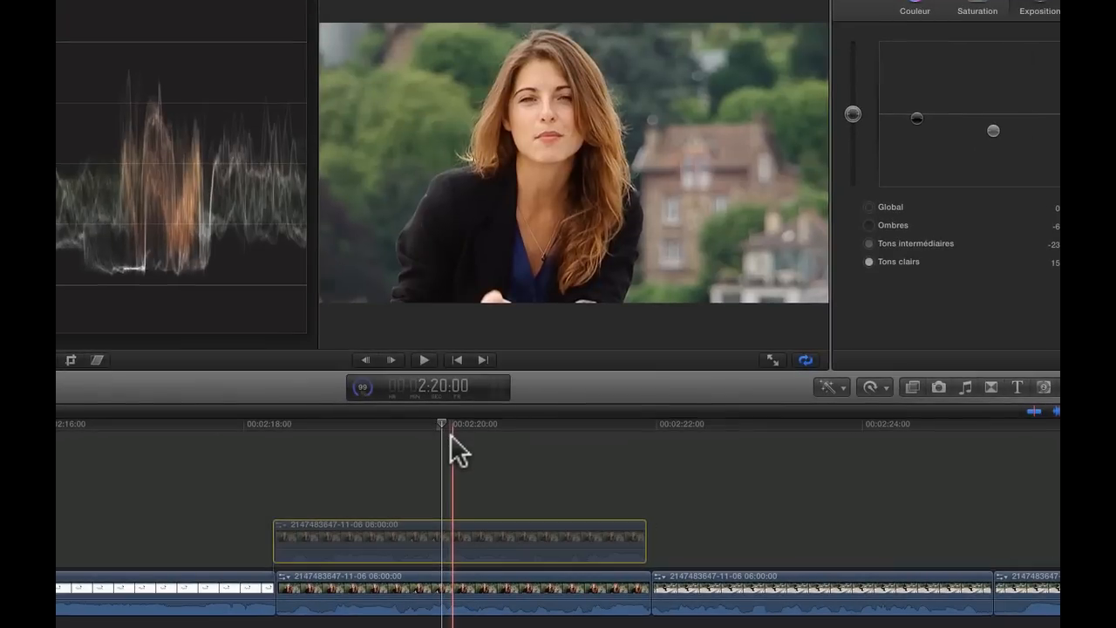
{"action": "key", "text": "v"}
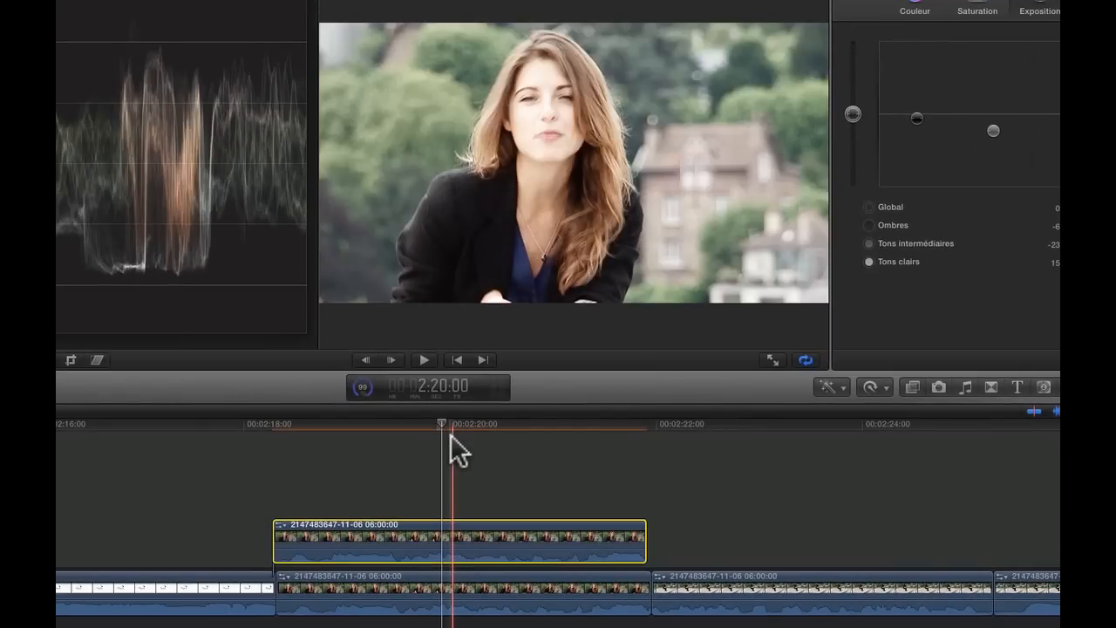
{"action": "key", "text": "v"}
{"action": "key", "text": "v"}
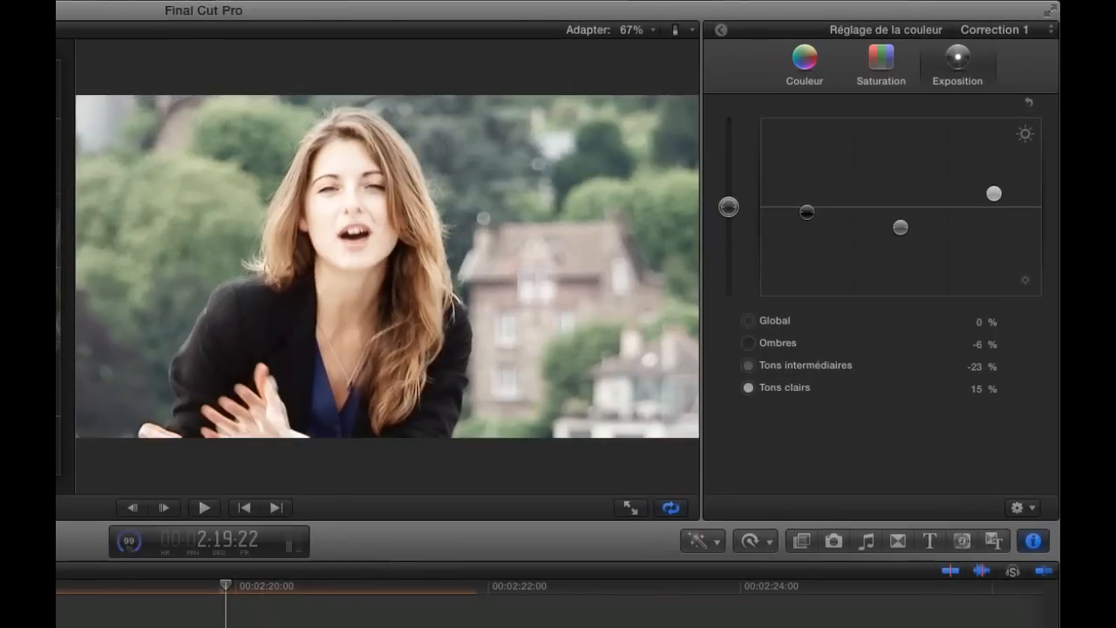
- Set the upper clip's compositing opacity to 93.16 % and play the sequence to preview the look
{"action": "left_click", "coordinate": [721, 30]}
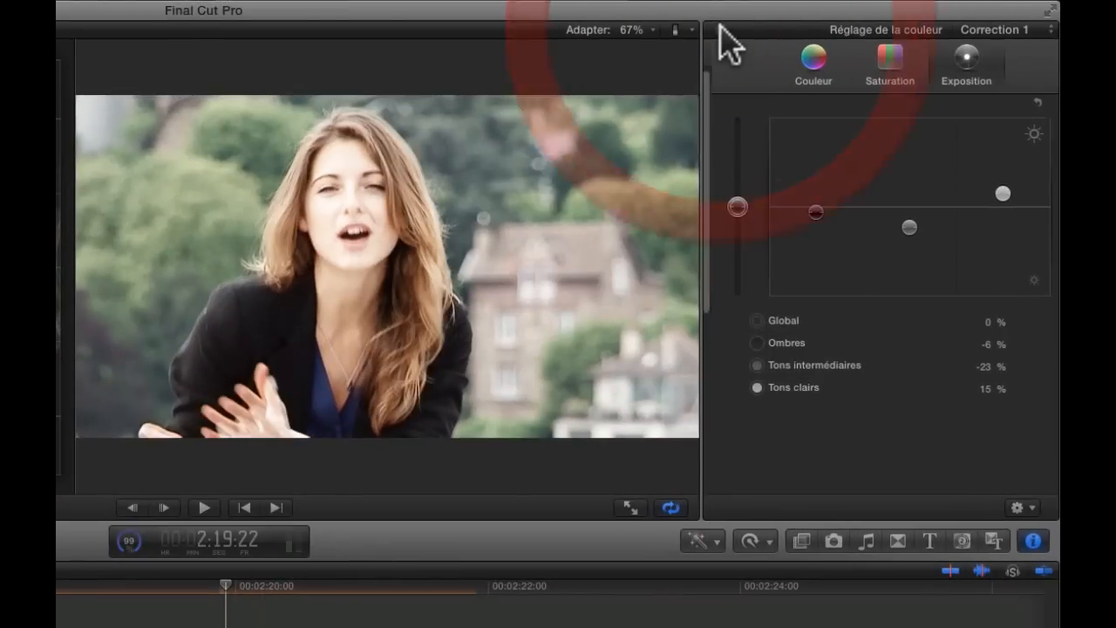
{"action": "left_click_drag", "start_coordinate": [1035, 205], "coordinate": [1051, 488]}
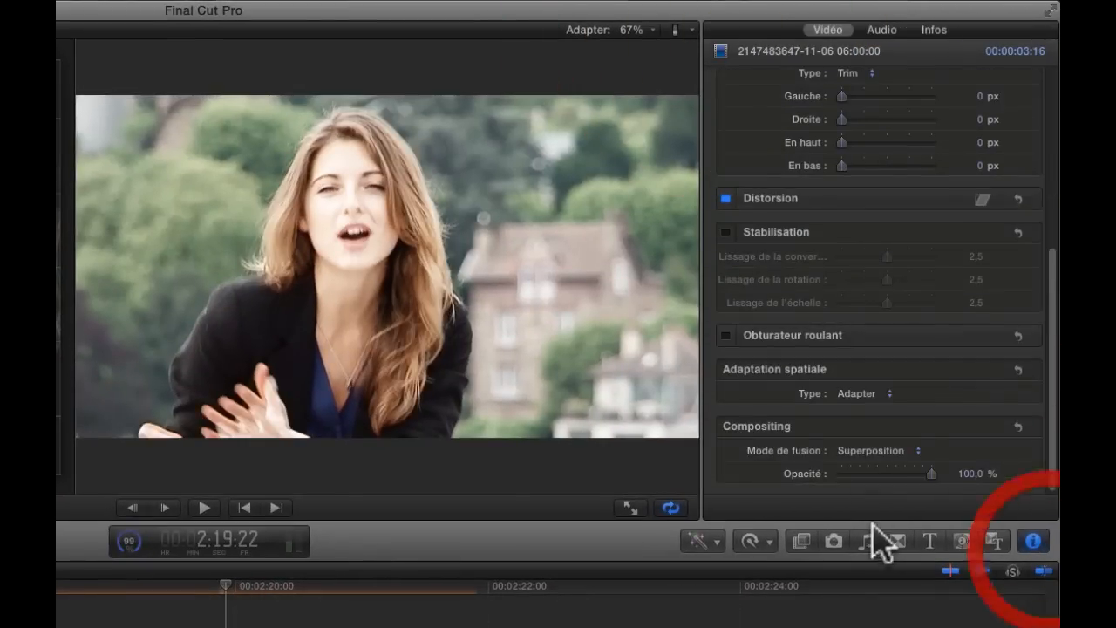
{"action": "left_click_drag", "start_coordinate": [932, 473], "coordinate": [883, 475]}
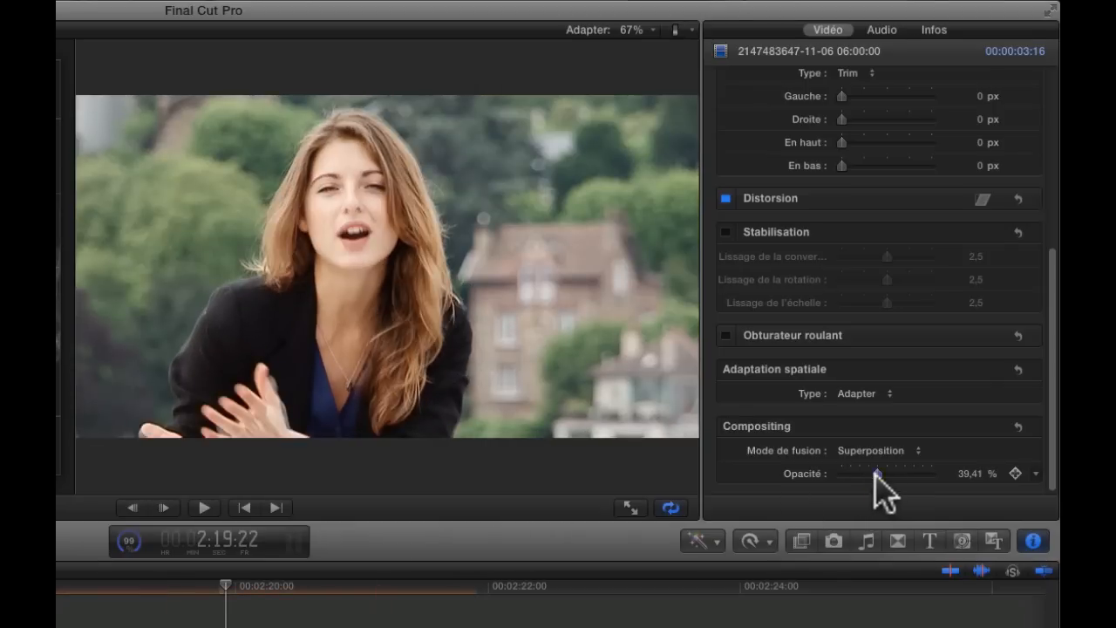
{"action": "left_click_drag", "start_coordinate": [876, 474], "coordinate": [926, 473]}
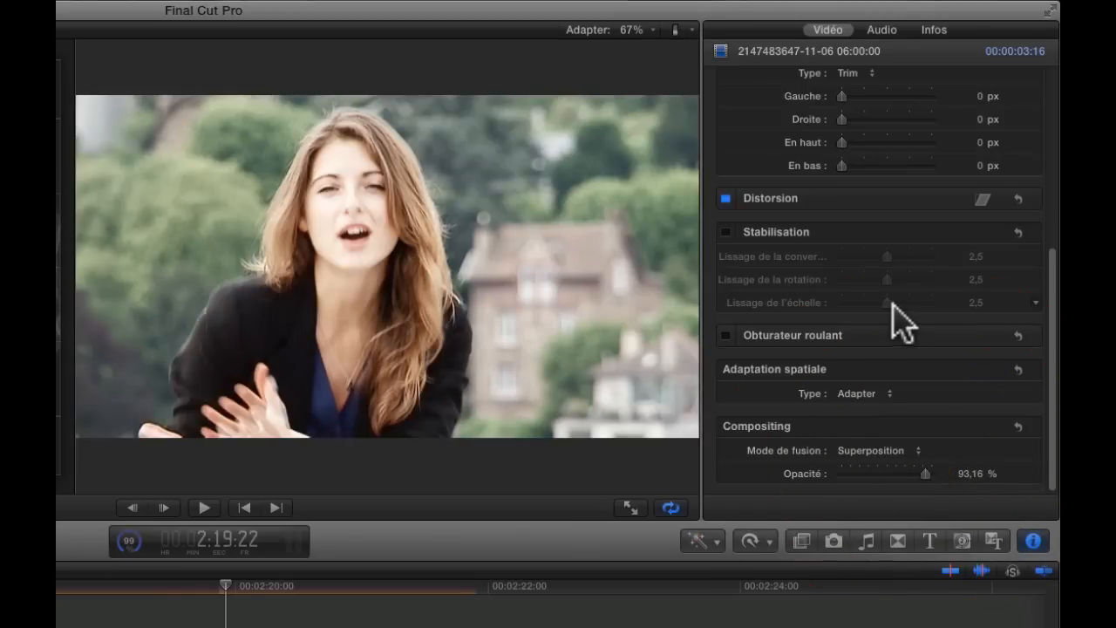
{"action": "key", "text": "space"}
{"action": "key", "text": "space"}
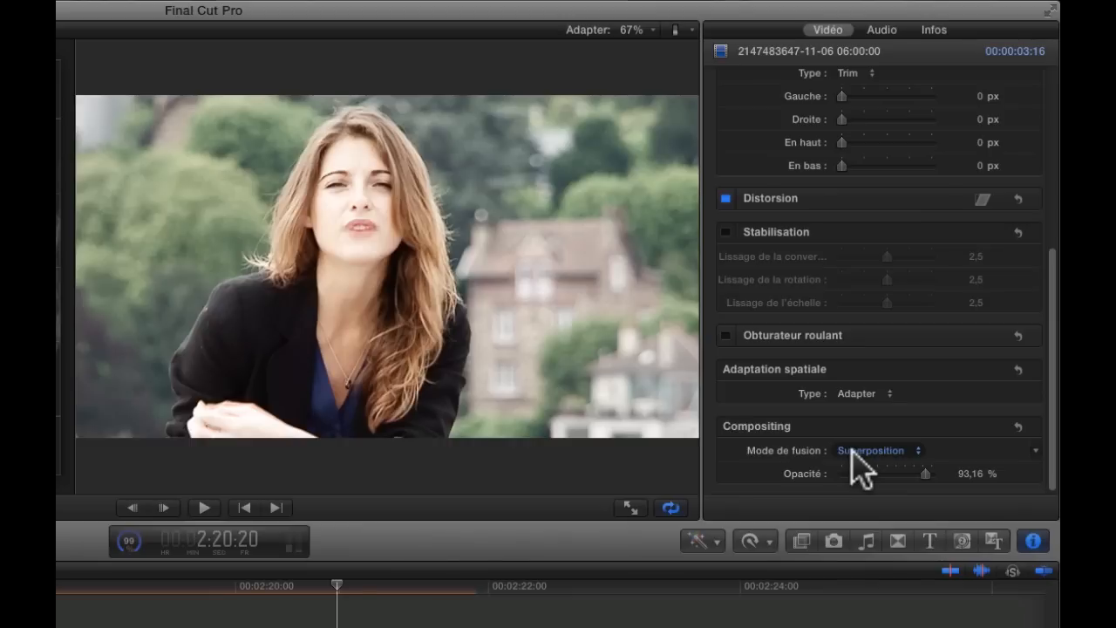
- Change the upper clip's blend mode to Éclaircissement
{"action": "left_click", "coordinate": [918, 445]}
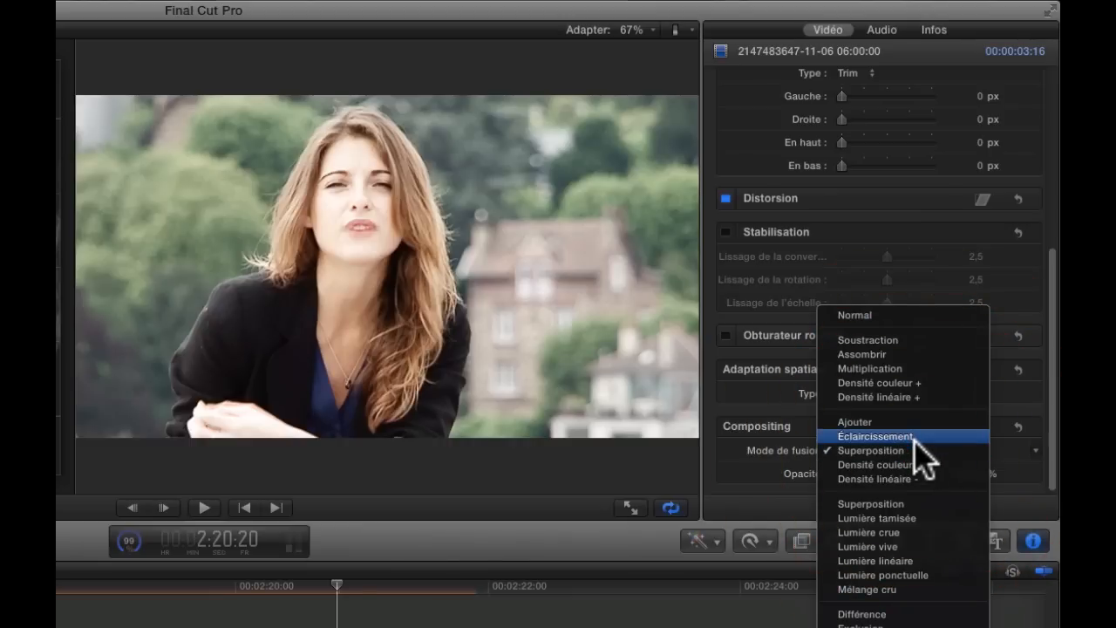
{"action": "left_click", "coordinate": [917, 436]}
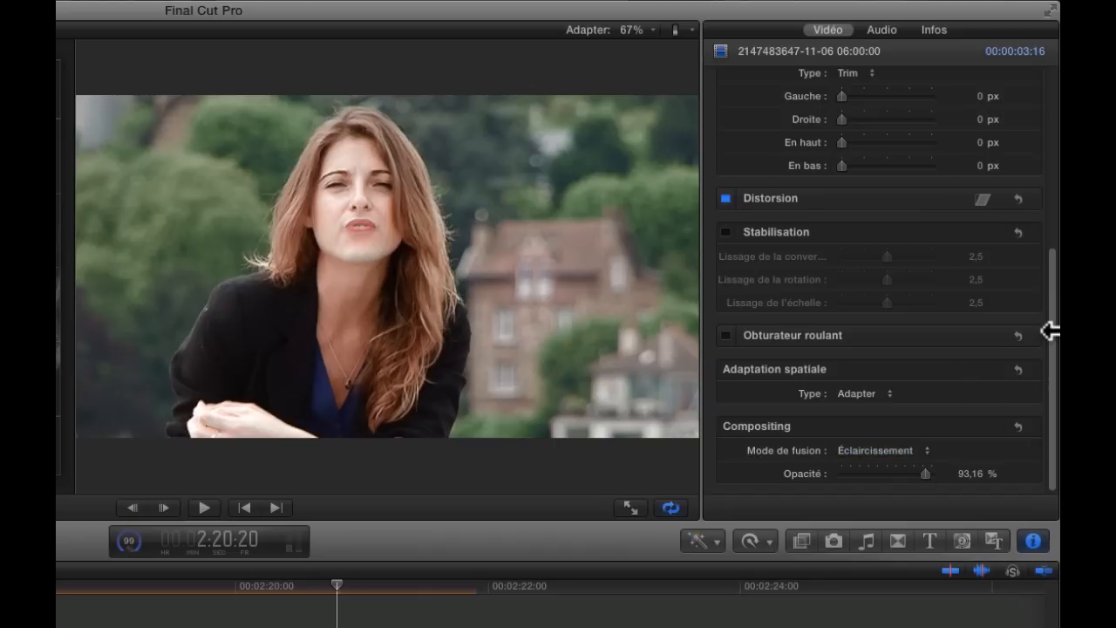
- Reset the exposure and saturation adjustments of the upper clip's Correction 1
{"action": "left_click_drag", "start_coordinate": [1052, 349], "coordinate": [1054, 113]}
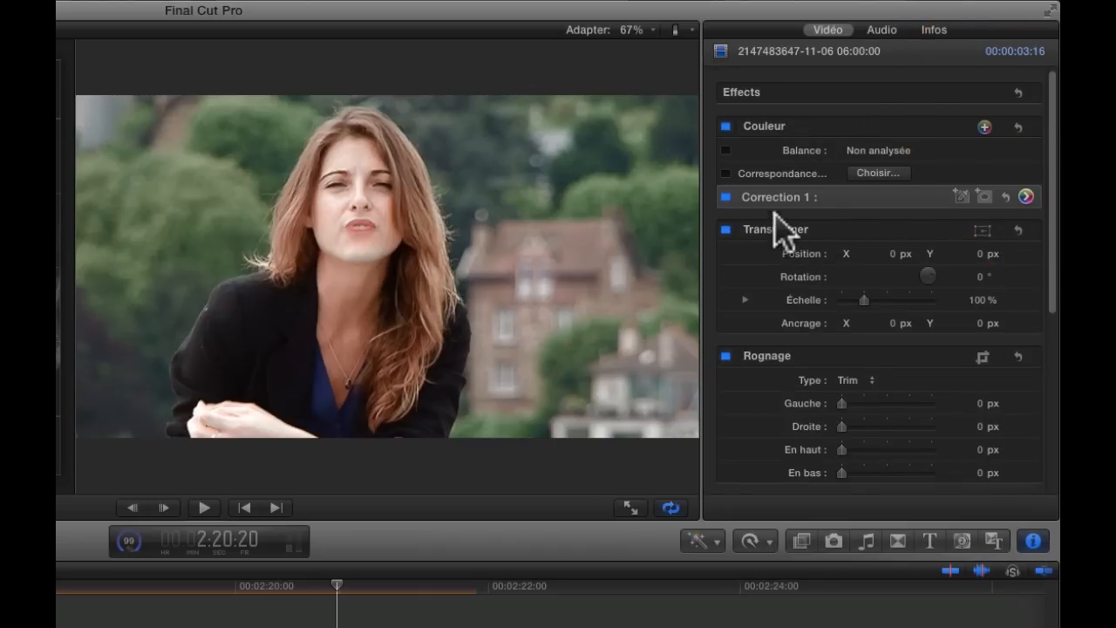
{"action": "left_click", "coordinate": [1007, 197]}
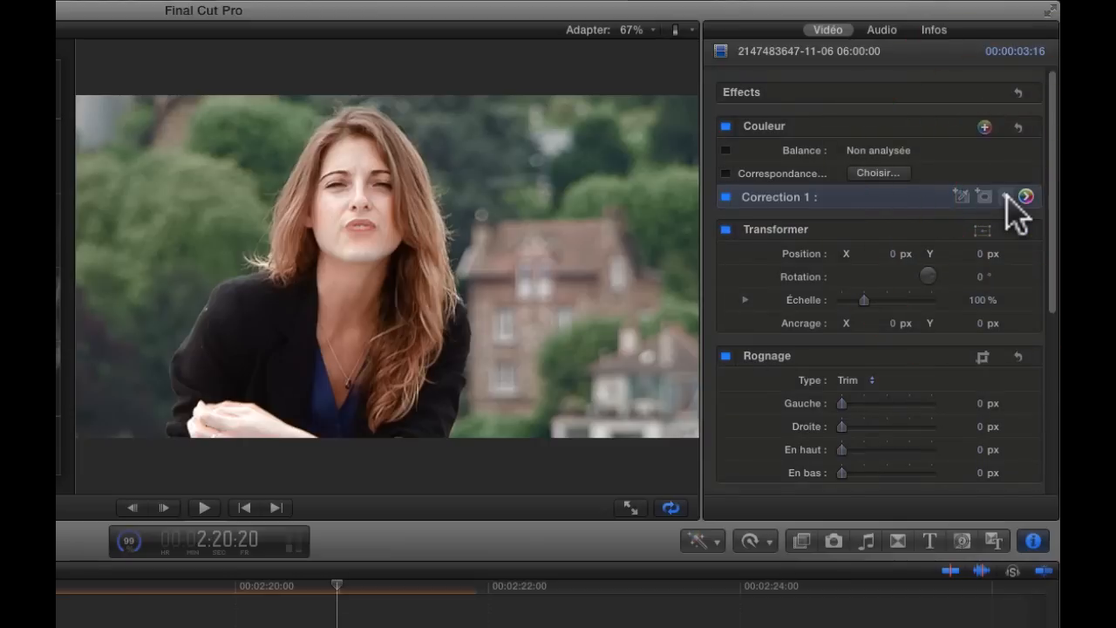
{"action": "left_click", "coordinate": [1027, 196]}
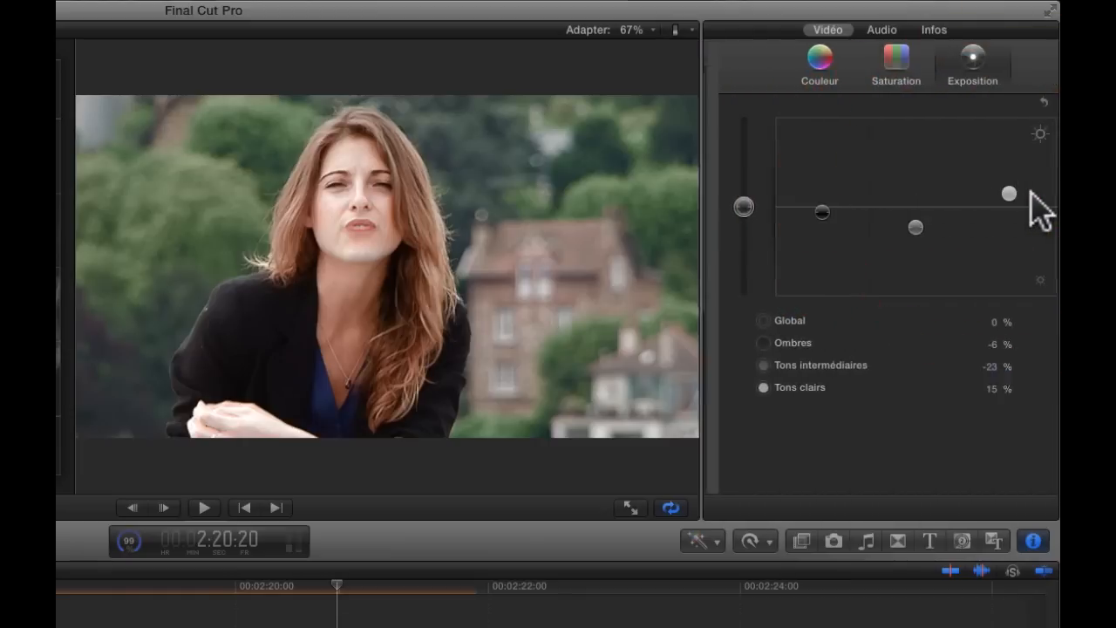
{"action": "left_click", "coordinate": [1027, 102]}
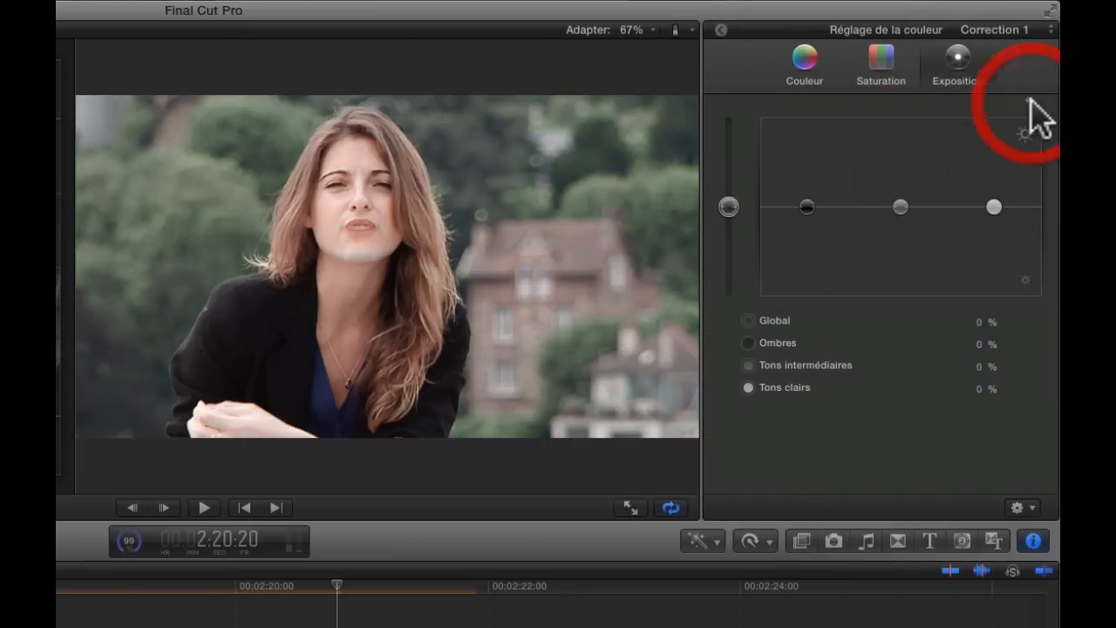
{"action": "left_click", "coordinate": [890, 71]}
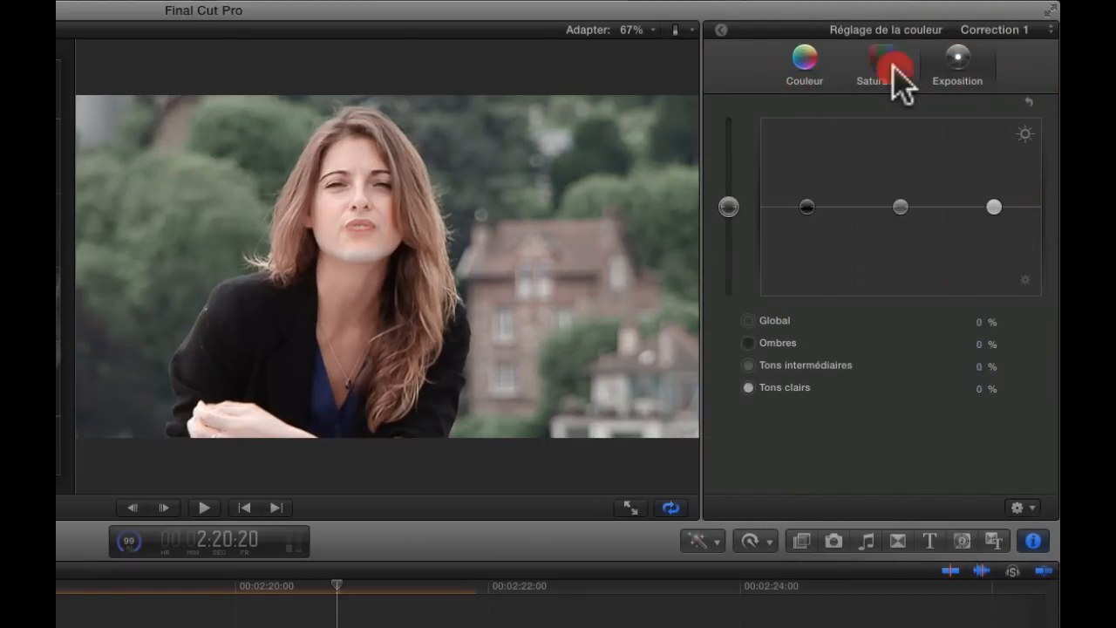
{"action": "left_click", "coordinate": [1028, 102]}
- Try Correction 1 with the global saturation raised to 77 % and check another frame of the clip
{"action": "left_click_drag", "start_coordinate": [738, 197], "coordinate": [721, 124]}
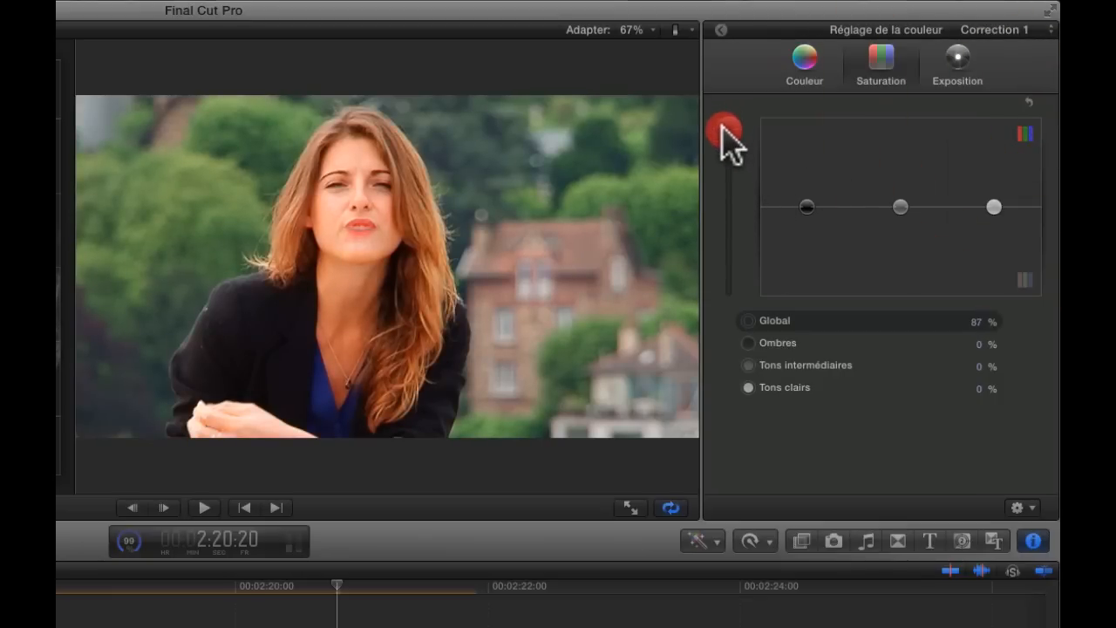
{"action": "left_click_drag", "start_coordinate": [731, 148], "coordinate": [726, 152]}
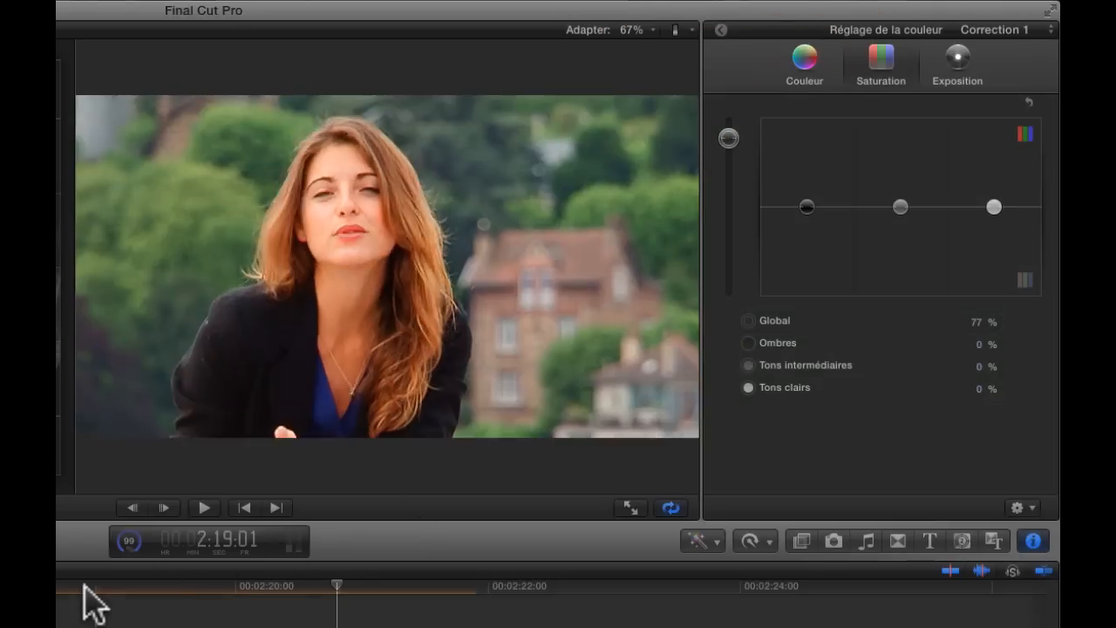
{"action": "left_click", "coordinate": [296, 590]}
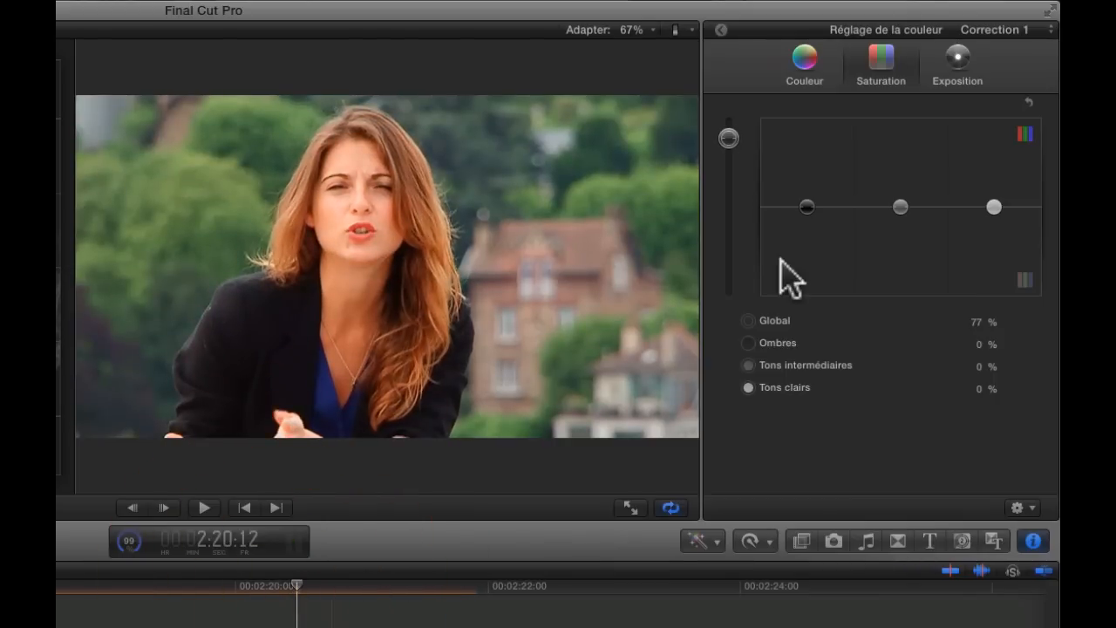
- Set Correction 1's saturation to -53 % for Global and -2 % for Ombres, previewing other frames of the clip
{"action": "left_click_drag", "start_coordinate": [735, 137], "coordinate": [723, 250]}
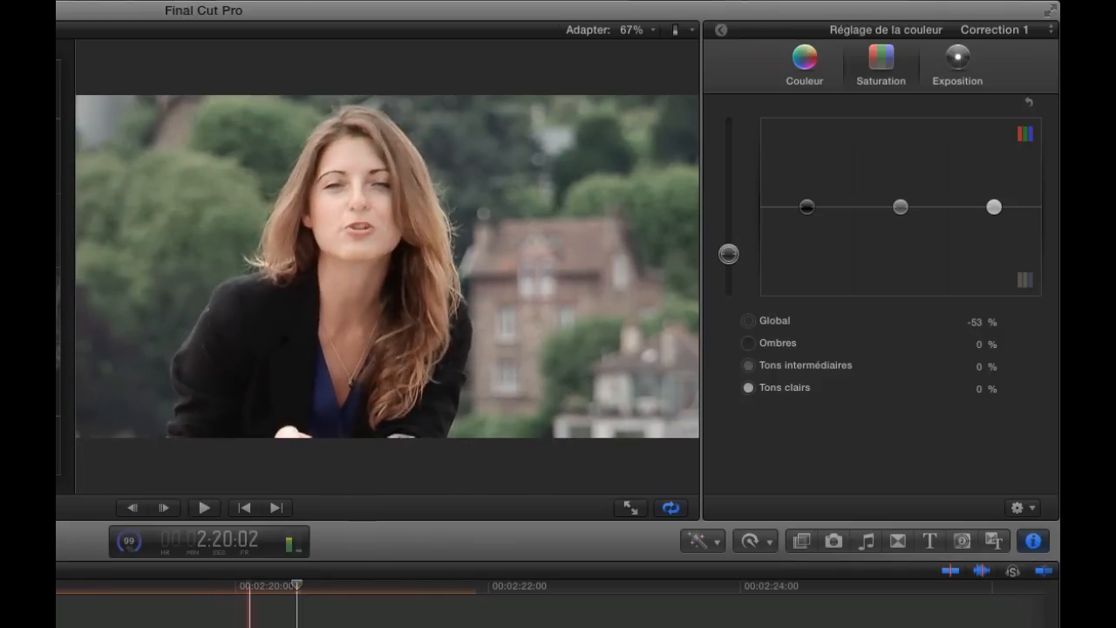
{"action": "left_click", "coordinate": [262, 621]}
{"action": "left_click", "coordinate": [188, 625]}
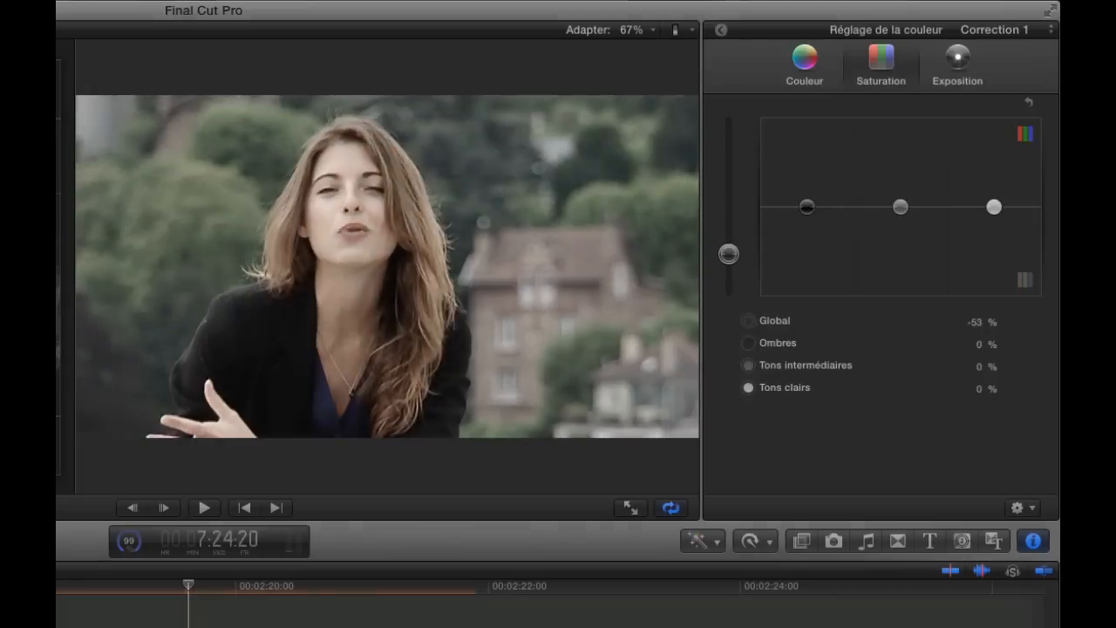
{"action": "mouse_move", "coordinate": [806, 216]}
{"action": "left_mouse_down"}
{"action": "mouse_move", "coordinate": [799, 225]}
{"action": "mouse_move", "coordinate": [811, 186]}
{"action": "mouse_move", "coordinate": [803, 204]}
{"action": "left_mouse_up"}
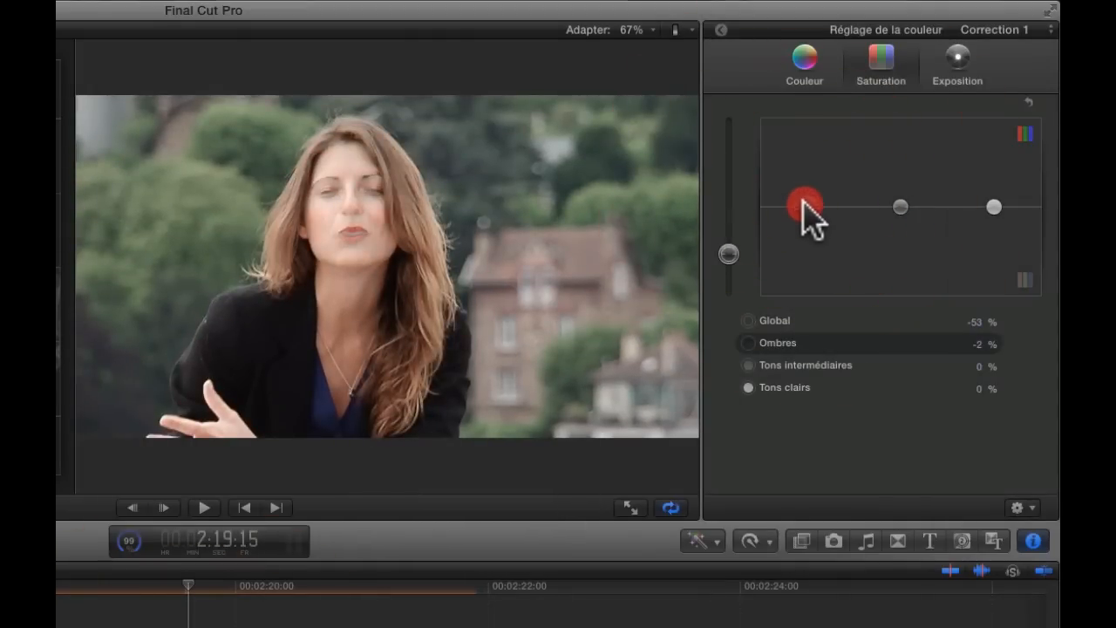
- Set Correction 1's exposure to -7 % for Tons intermédiaires and -2 % for Tons clairs, and check an earlier frame
{"action": "left_click", "coordinate": [958, 57]}
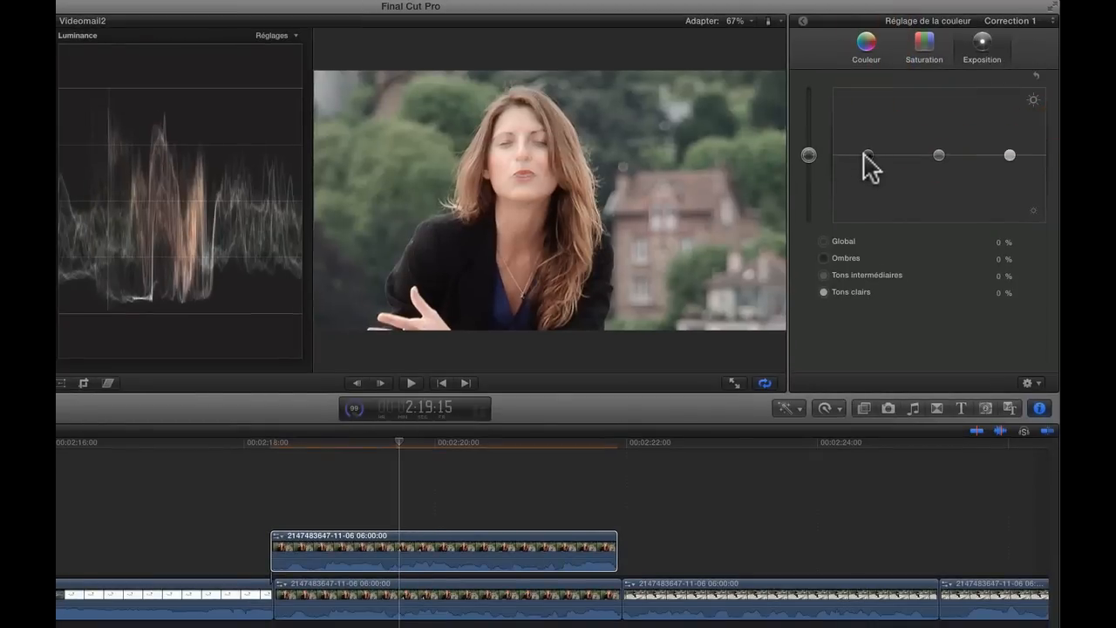
{"action": "mouse_move", "coordinate": [864, 154]}
{"action": "left_mouse_down"}
{"action": "mouse_move", "coordinate": [868, 139]}
{"action": "mouse_move", "coordinate": [863, 165]}
{"action": "mouse_move", "coordinate": [867, 154]}
{"action": "left_mouse_up"}
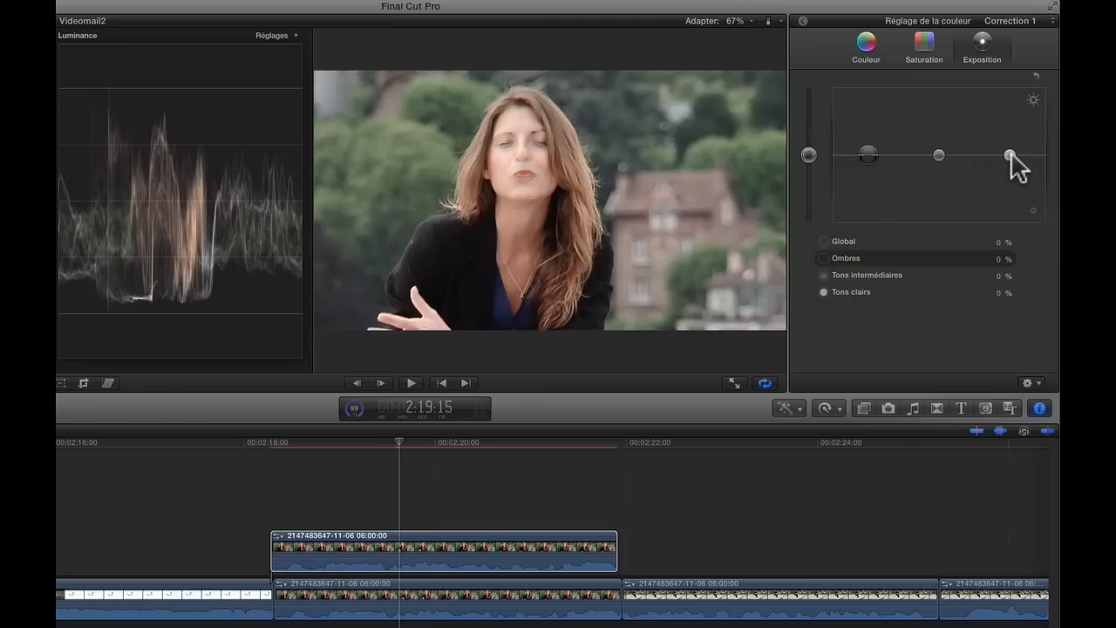
{"action": "mouse_move", "coordinate": [1011, 154]}
{"action": "left_mouse_down"}
{"action": "mouse_move", "coordinate": [1009, 140]}
{"action": "mouse_move", "coordinate": [1010, 157]}
{"action": "left_mouse_up"}
{"action": "left_click_drag", "start_coordinate": [939, 156], "coordinate": [940, 164]}
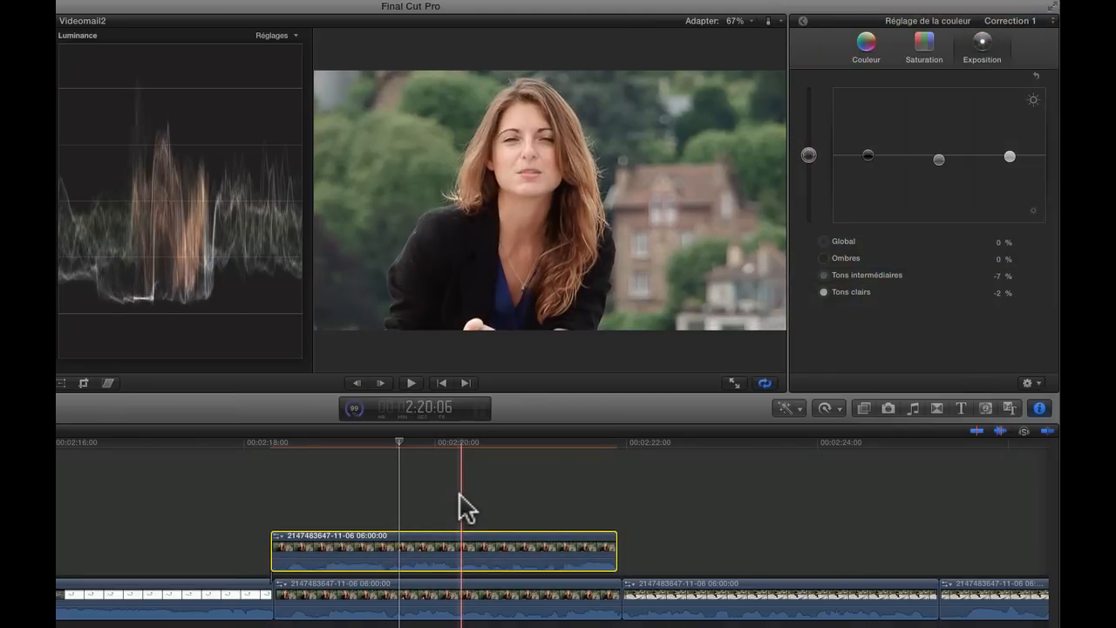
{"action": "left_click", "coordinate": [348, 511]}
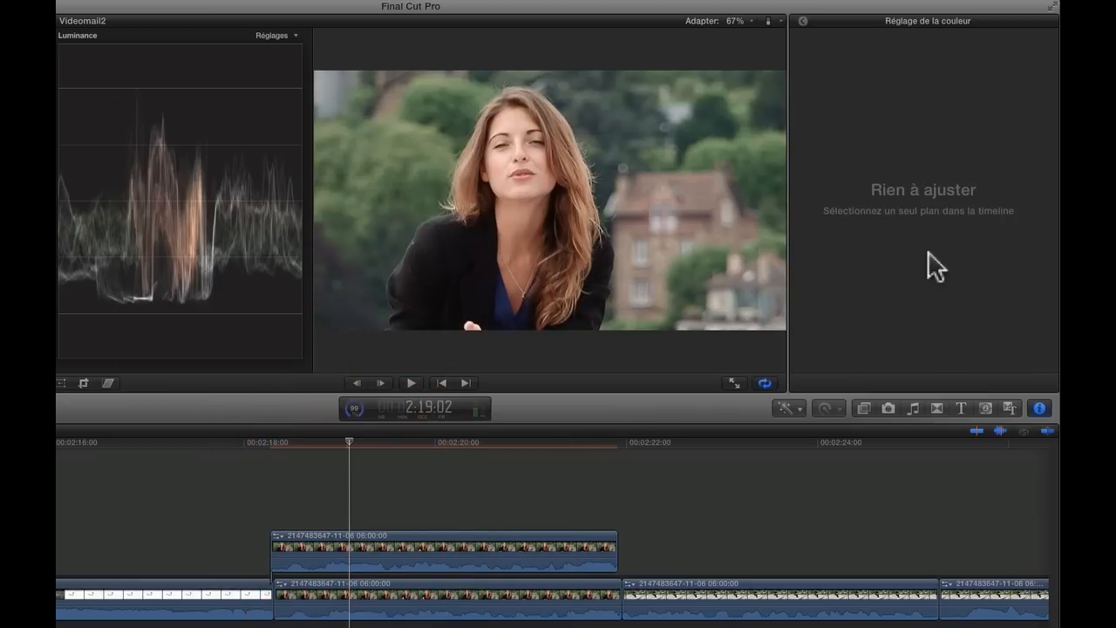
- Sweep the upper clip's compositing opacity down to 0 % and back up to compare the look
{"action": "left_click", "coordinate": [810, 30]}
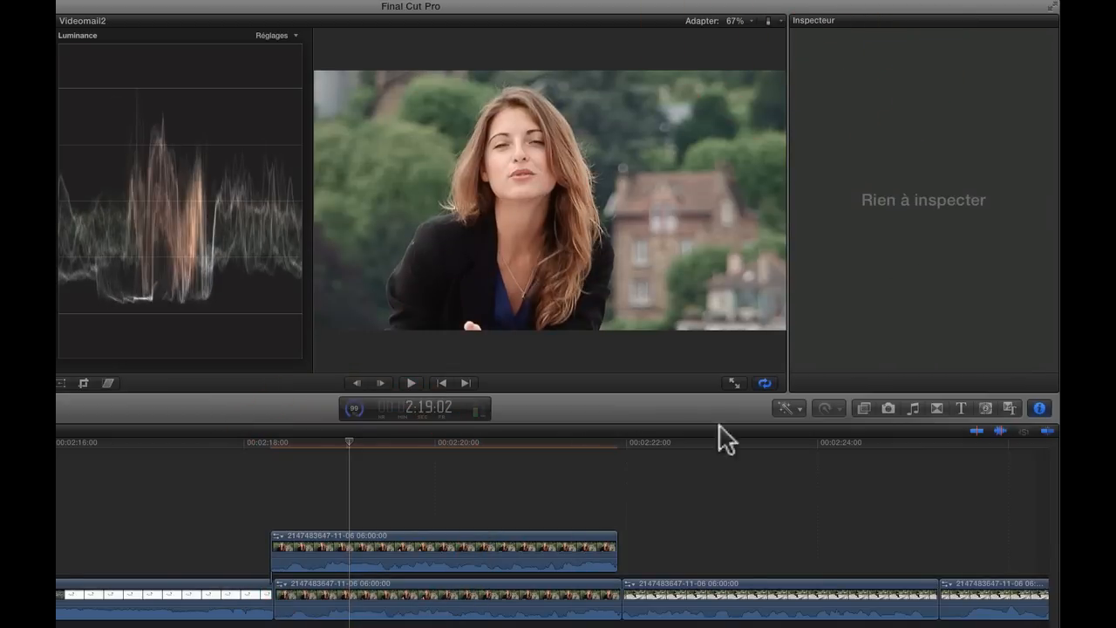
{"action": "left_click", "coordinate": [510, 554]}
{"action": "scroll", "coordinate": [979, 371], "scroll_direction": "down", "scroll_amount": 10}
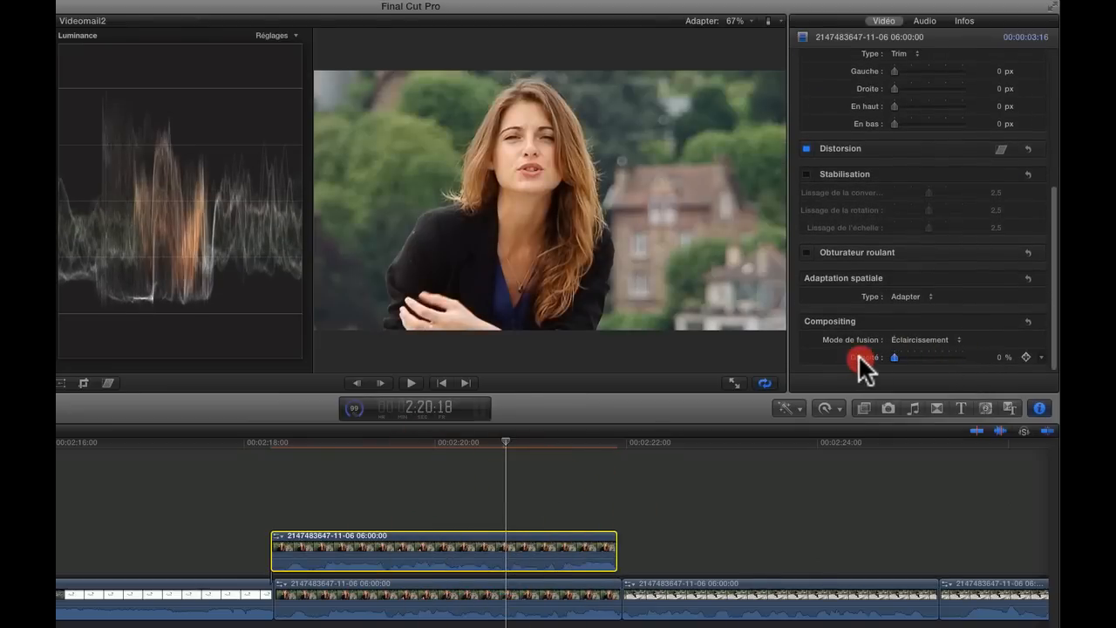
{"action": "left_click_drag", "start_coordinate": [865, 358], "coordinate": [1039, 357]}
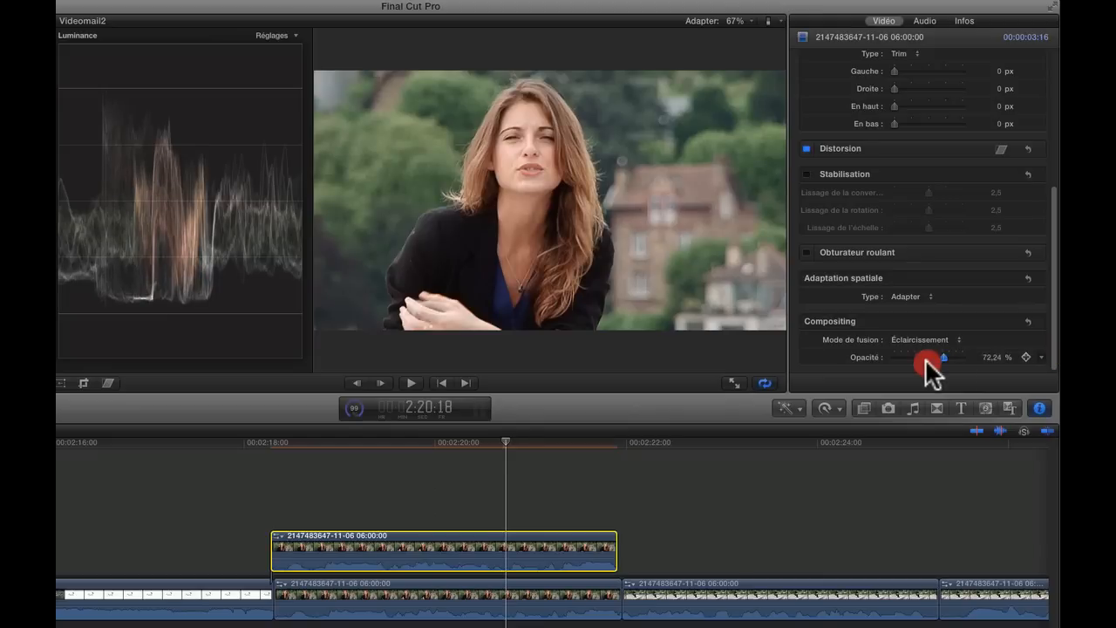
{"action": "left_click_drag", "start_coordinate": [926, 359], "coordinate": [1042, 364]}
{"action": "left_click_drag", "start_coordinate": [928, 363], "coordinate": [1058, 353]}
- Set Correction 1's Ombres exposure to -2 % and slightly raise Tons intermédiaires and Tons clairs
{"action": "left_click_drag", "start_coordinate": [1052, 210], "coordinate": [1052, 9]}
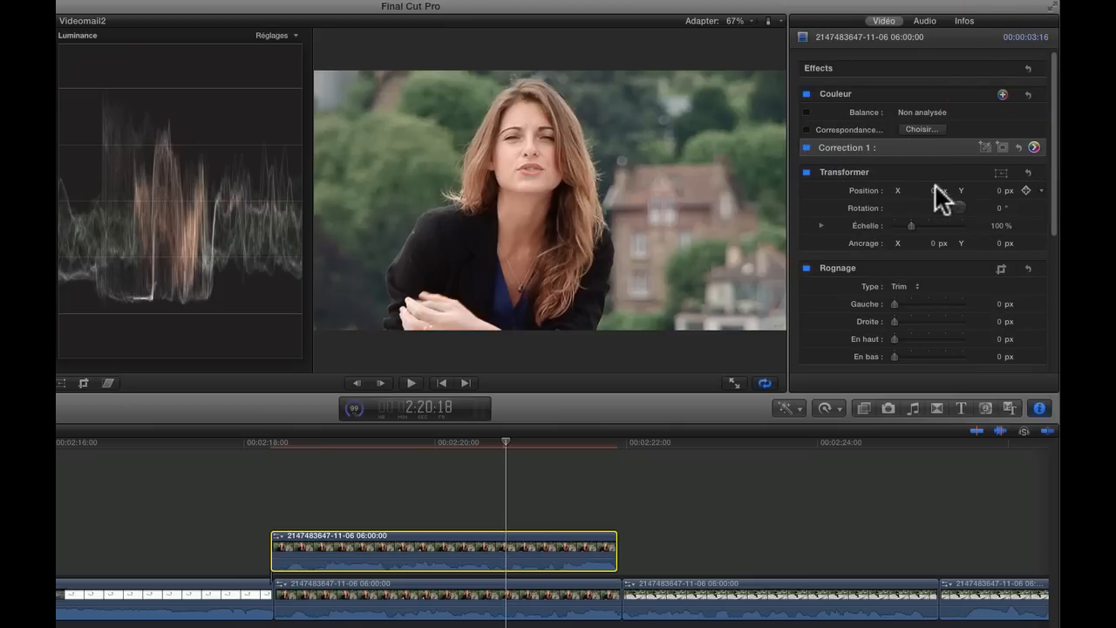
{"action": "left_click", "coordinate": [1035, 147]}
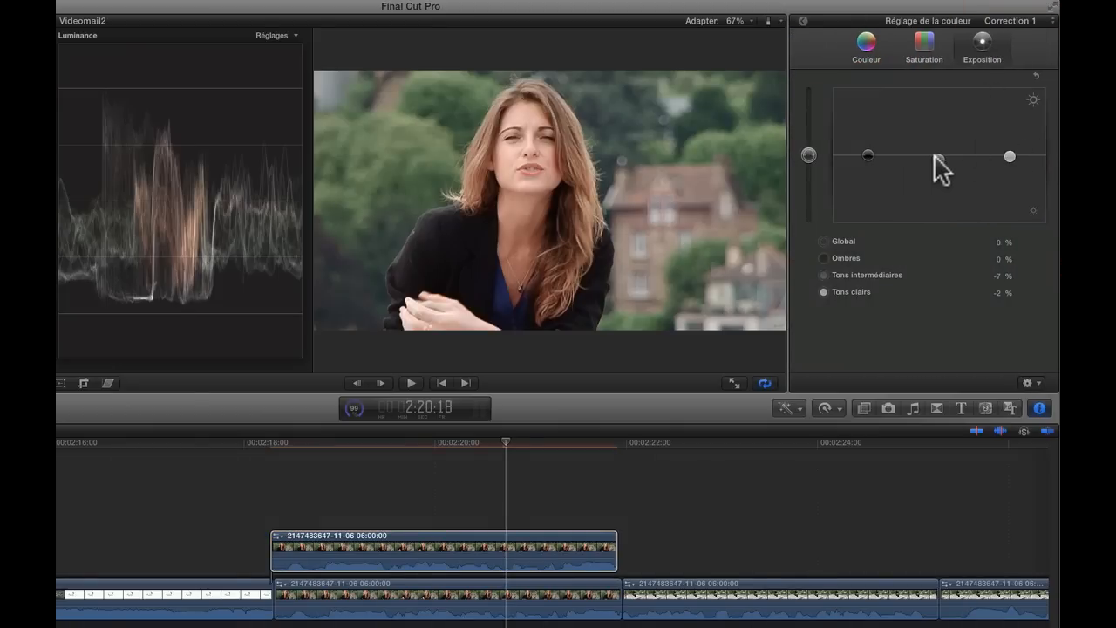
{"action": "mouse_move", "coordinate": [935, 157]}
{"action": "left_mouse_down"}
{"action": "mouse_move", "coordinate": [926, 152]}
{"action": "mouse_move", "coordinate": [920, 204]}
{"action": "mouse_move", "coordinate": [924, 152]}
{"action": "left_mouse_up"}
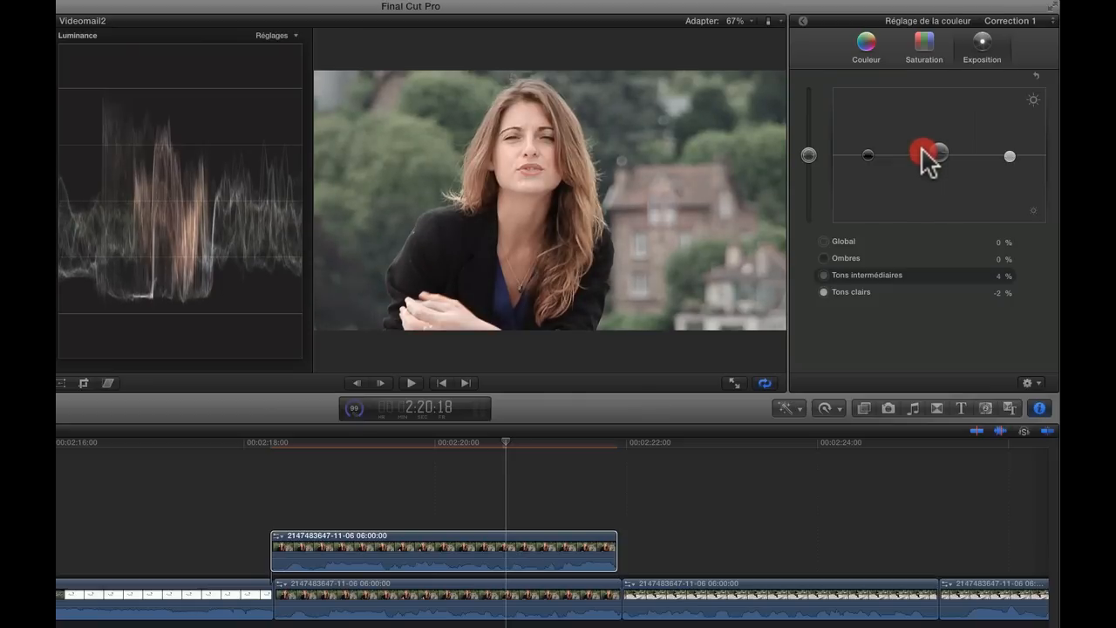
{"action": "left_click_drag", "start_coordinate": [923, 150], "coordinate": [868, 155]}
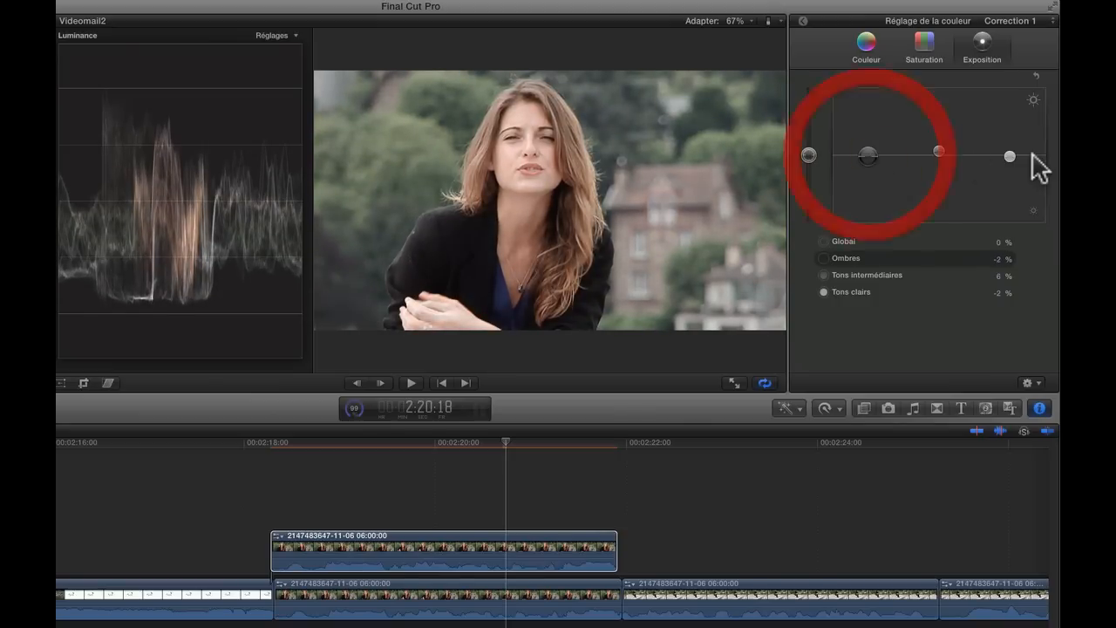
{"action": "left_click_drag", "start_coordinate": [1010, 156], "coordinate": [1010, 150]}
{"action": "left_click_drag", "start_coordinate": [939, 152], "coordinate": [937, 149]}
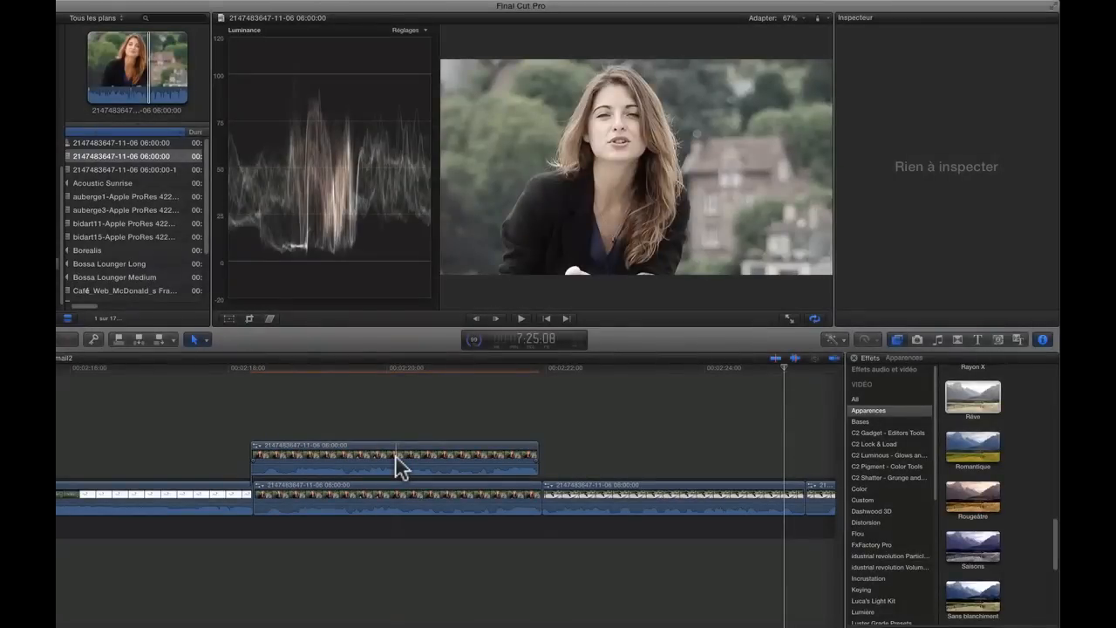
- Delete the upper clip and connect a fresh copy of the lower portrait clip directly above it
{"action": "left_click", "coordinate": [395, 461]}
{"action": "key", "text": "Delete"}
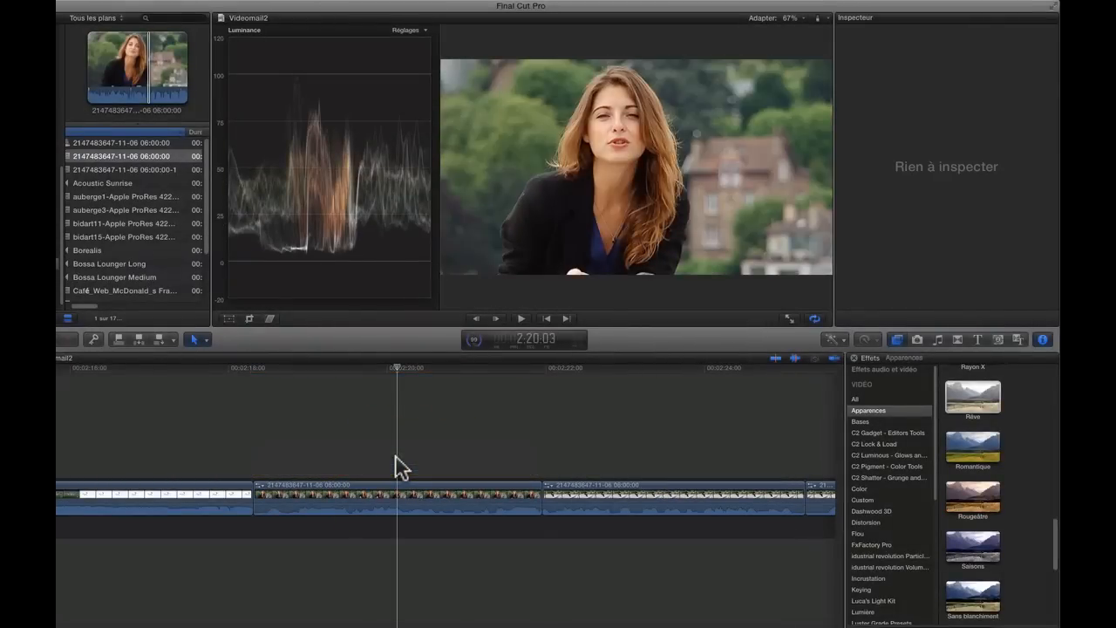
{"action": "left_click", "coordinate": [393, 493]}
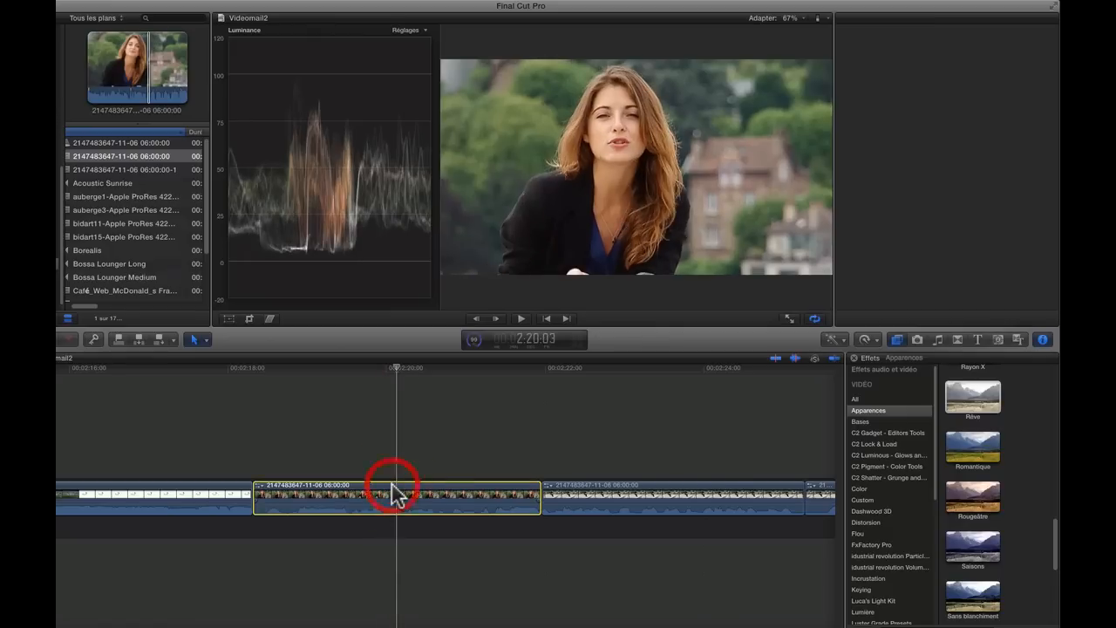
{"action": "key", "text": "Up"}
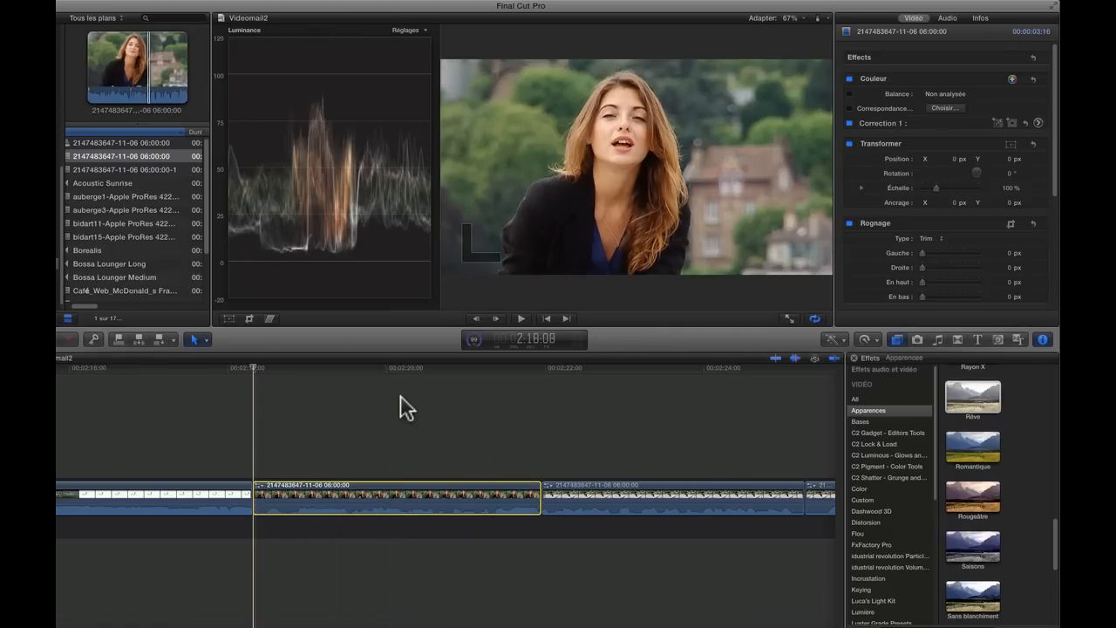
{"action": "key", "text": "alt+v"}
{"action": "left_click", "coordinate": [410, 374]}
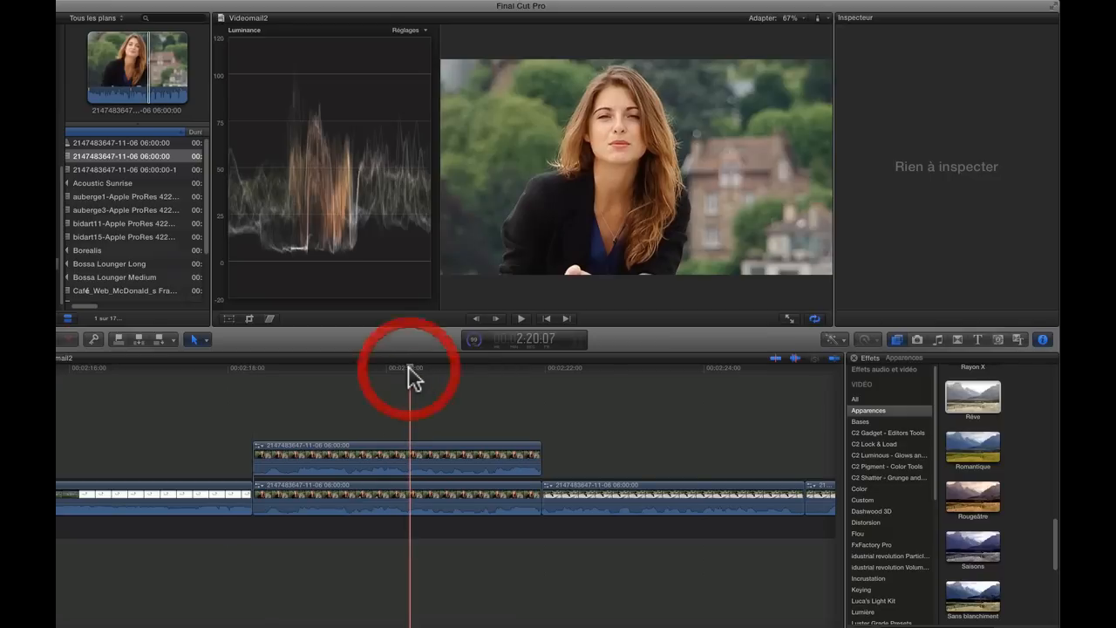
- Set the new upper clip's blend mode to Superposition, the entry just above the Lumière modes
{"action": "left_click", "coordinate": [397, 458]}
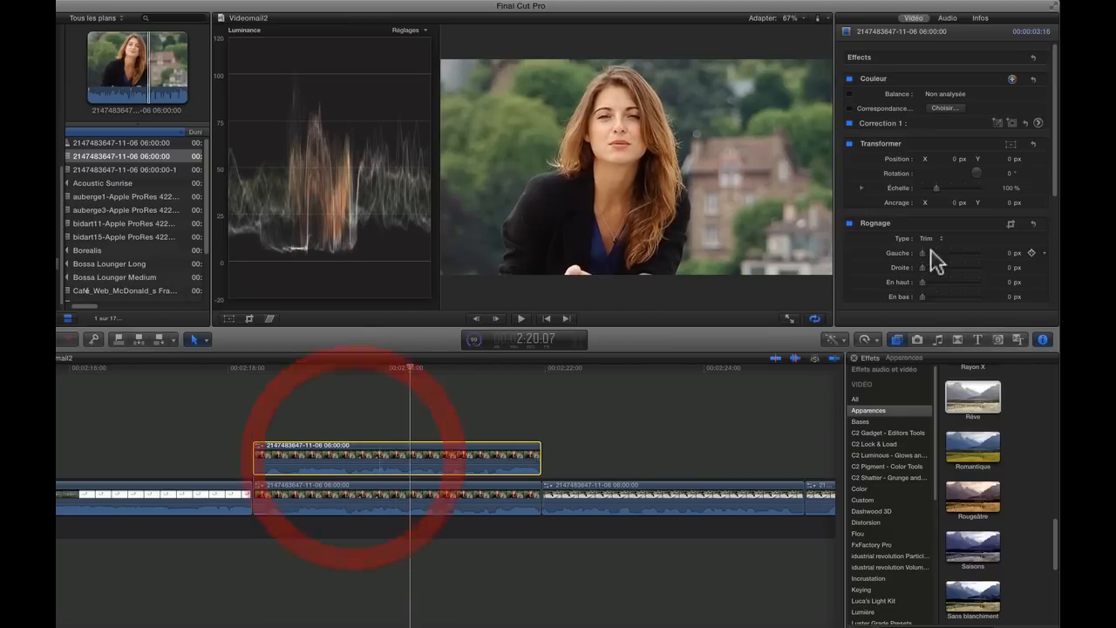
{"action": "scroll", "coordinate": [947, 175], "scroll_direction": "down", "scroll_amount": 5}
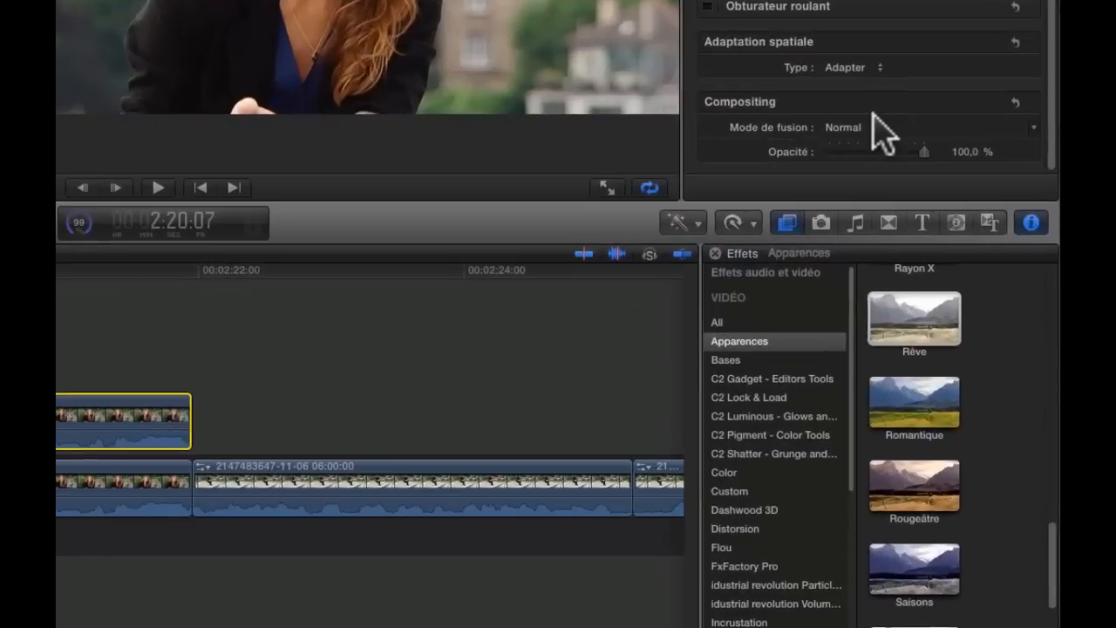
{"action": "left_click", "coordinate": [947, 283]}
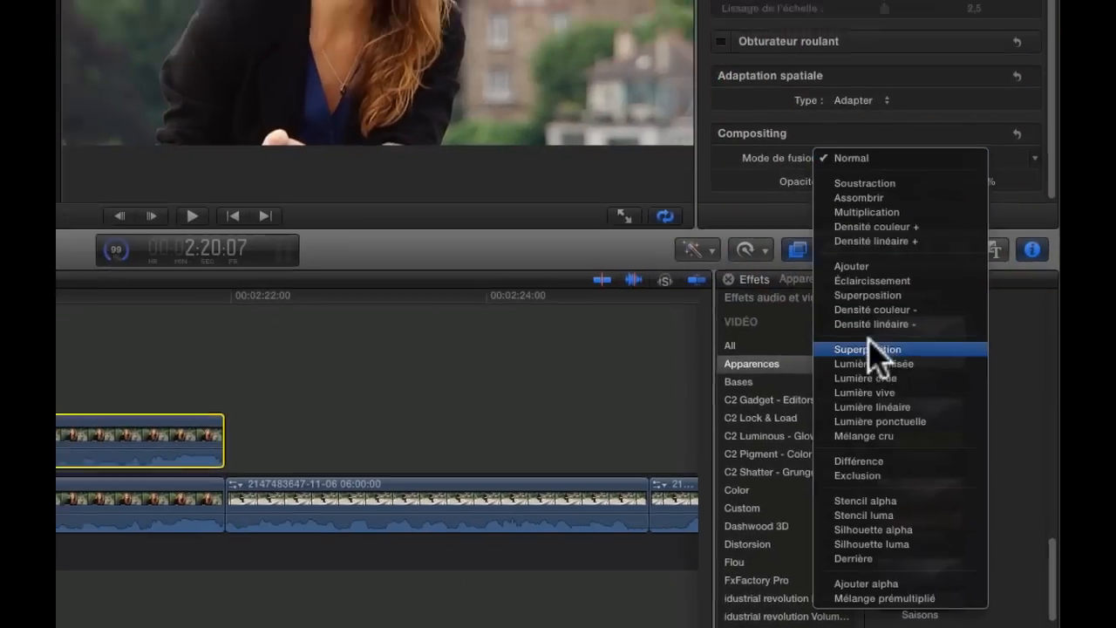
{"action": "left_click", "coordinate": [864, 326]}
{"action": "left_click", "coordinate": [918, 475]}
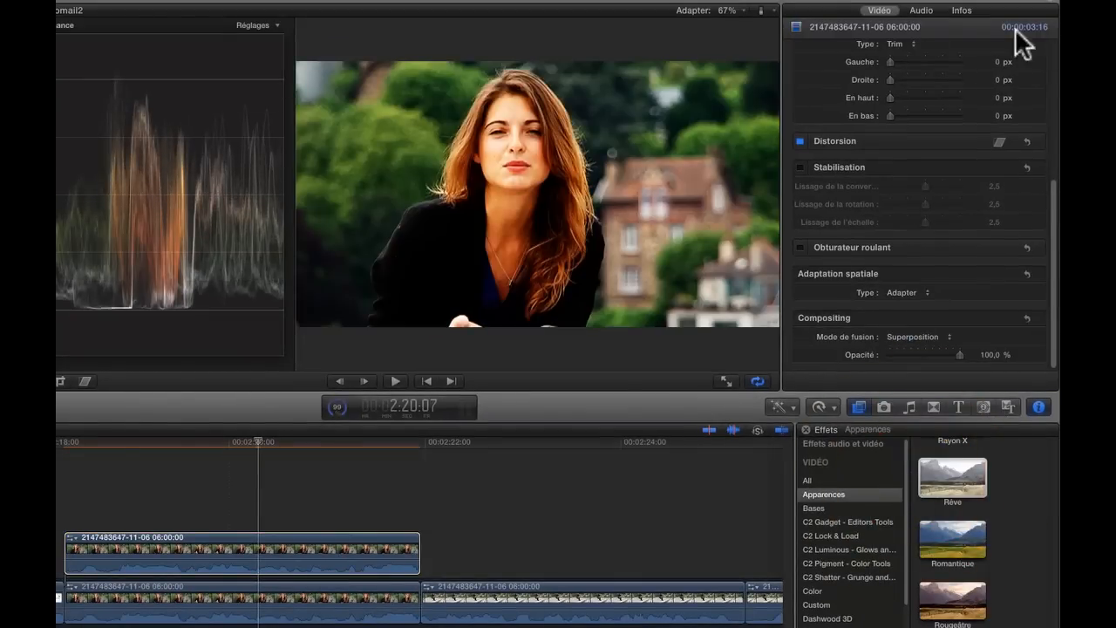
- Set the upper clip's Correction 1 global saturation to -100 % and show its exposure controls
{"action": "scroll", "coordinate": [980, 139], "scroll_direction": "up", "scroll_amount": 5}
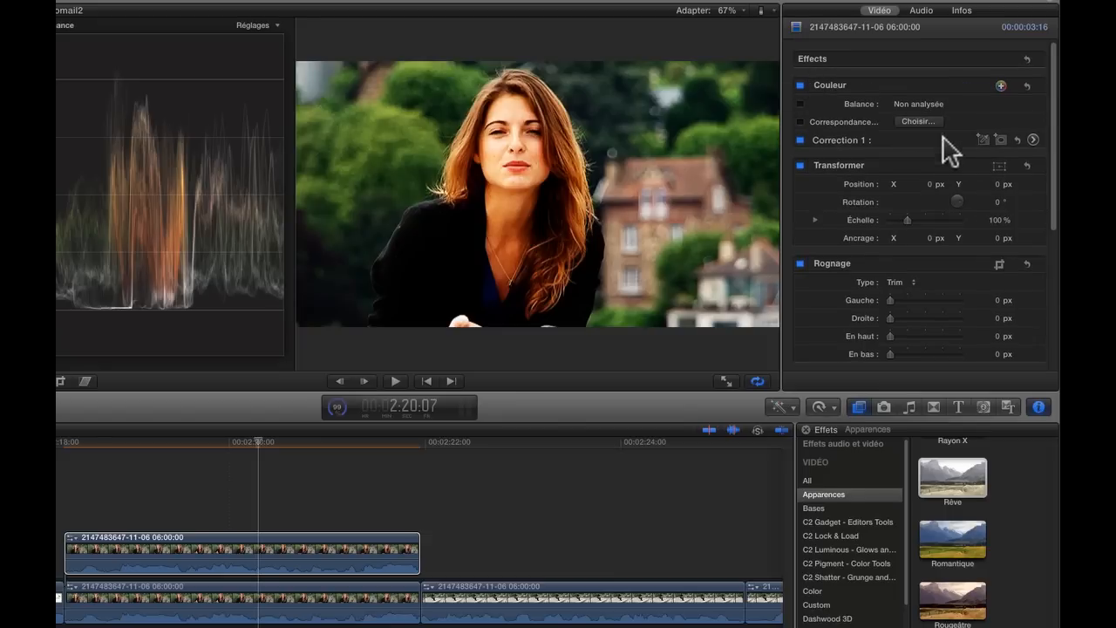
{"action": "left_click", "coordinate": [1033, 140]}
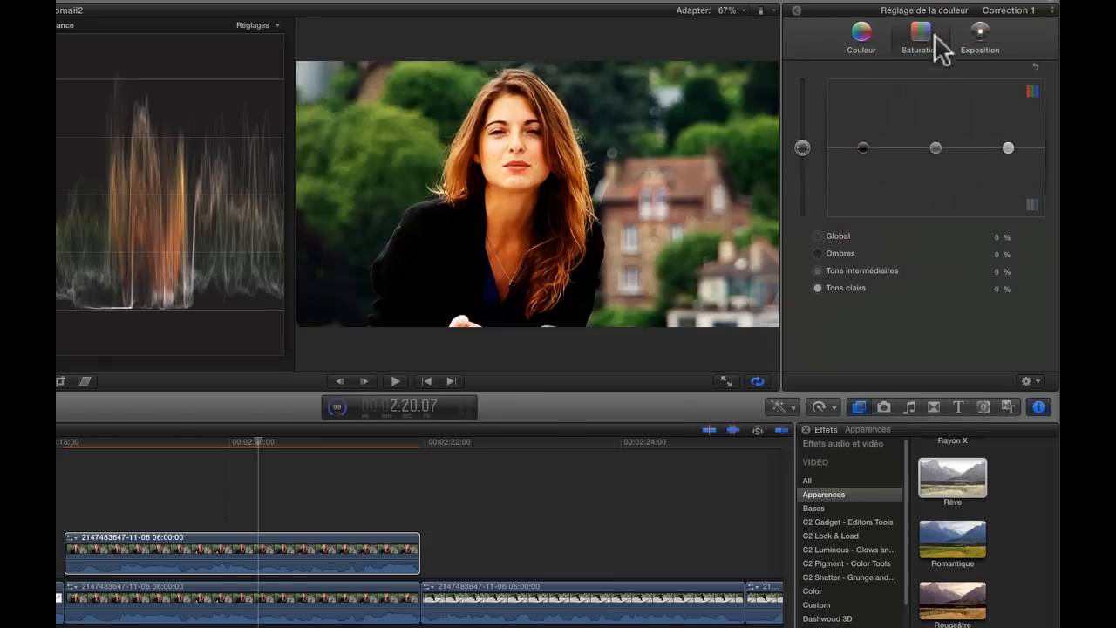
{"action": "left_click_drag", "start_coordinate": [803, 148], "coordinate": [798, 305]}
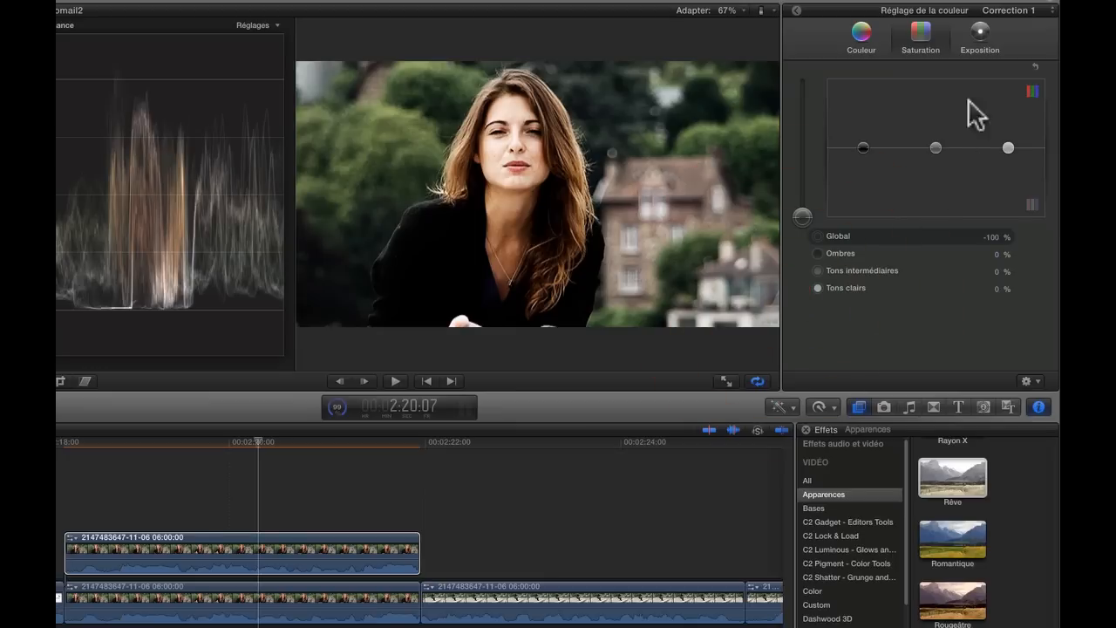
{"action": "left_click", "coordinate": [981, 39]}
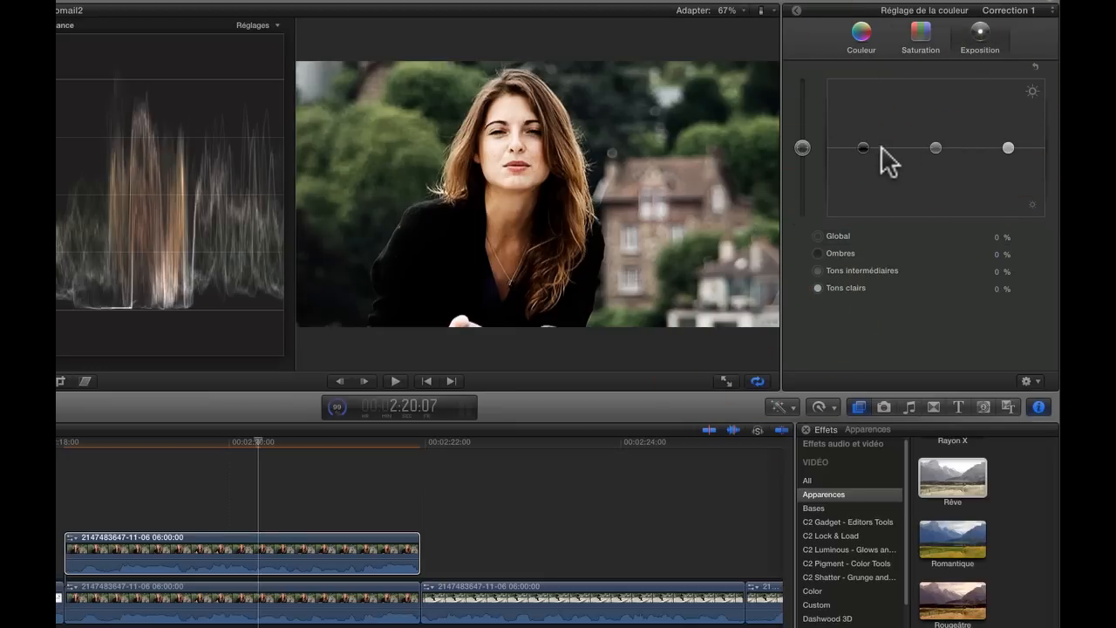
- Set Correction 1's exposure to 16 % for Ombres, 10 % for Tons intermédiaires and -17 % for Tons clairs
{"action": "left_click_drag", "start_coordinate": [863, 148], "coordinate": [866, 137]}
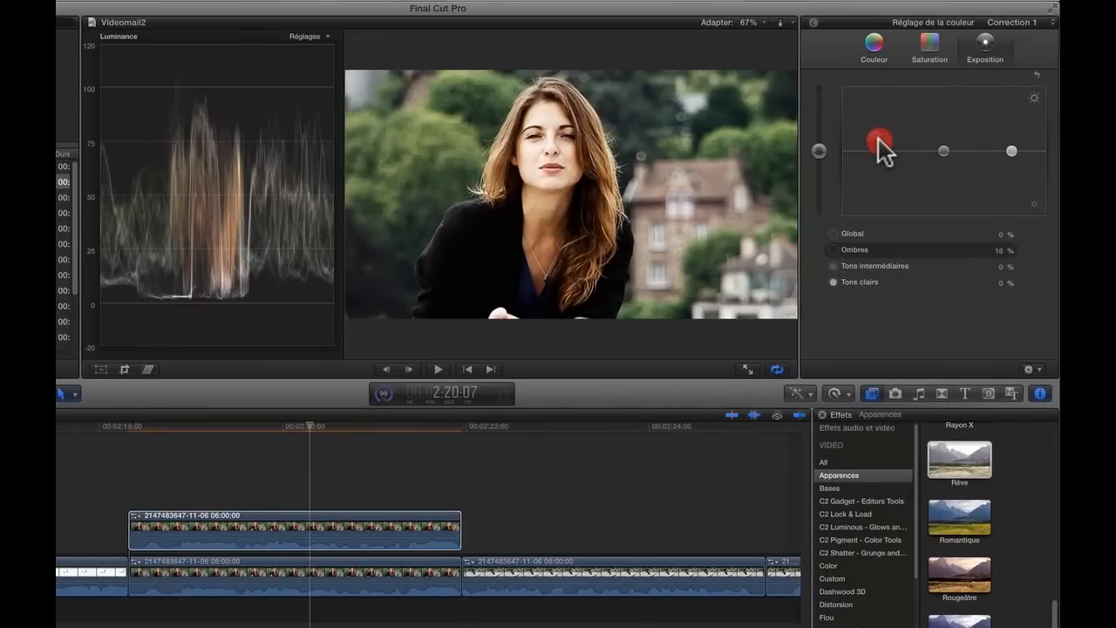
{"action": "left_click_drag", "start_coordinate": [1012, 152], "coordinate": [1011, 160]}
{"action": "left_click_drag", "start_coordinate": [945, 151], "coordinate": [943, 144]}
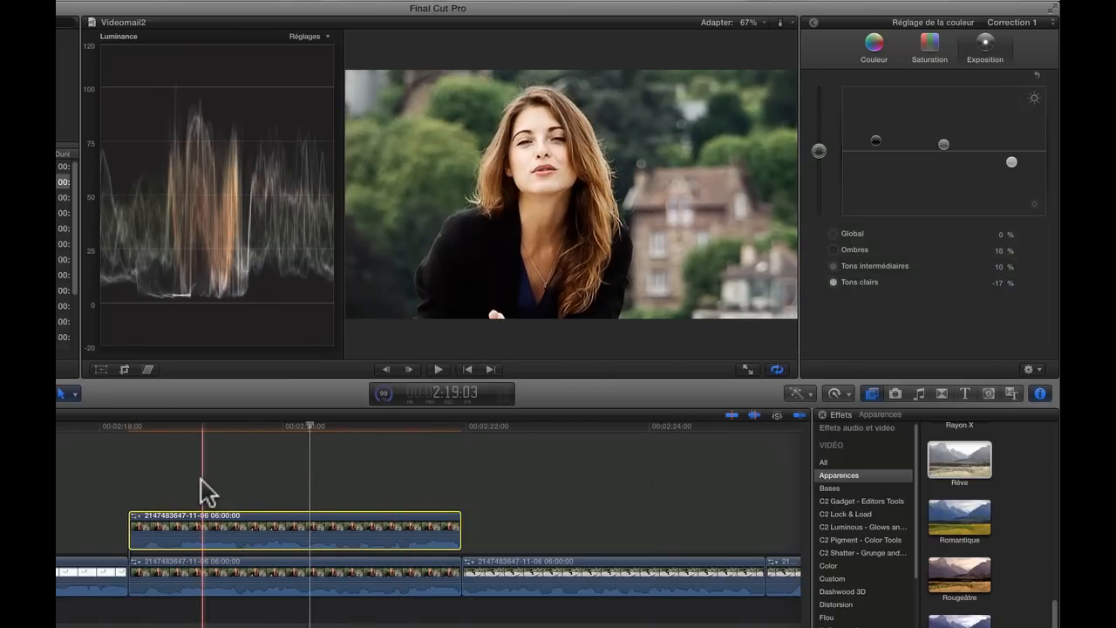
- Disable and re-enable the upper clip several times to compare the shot with and without the Superposition layer
{"action": "key", "text": "v"}
{"action": "key", "text": "v"}
{"action": "key", "text": "v"}
{"action": "key", "text": "v"}
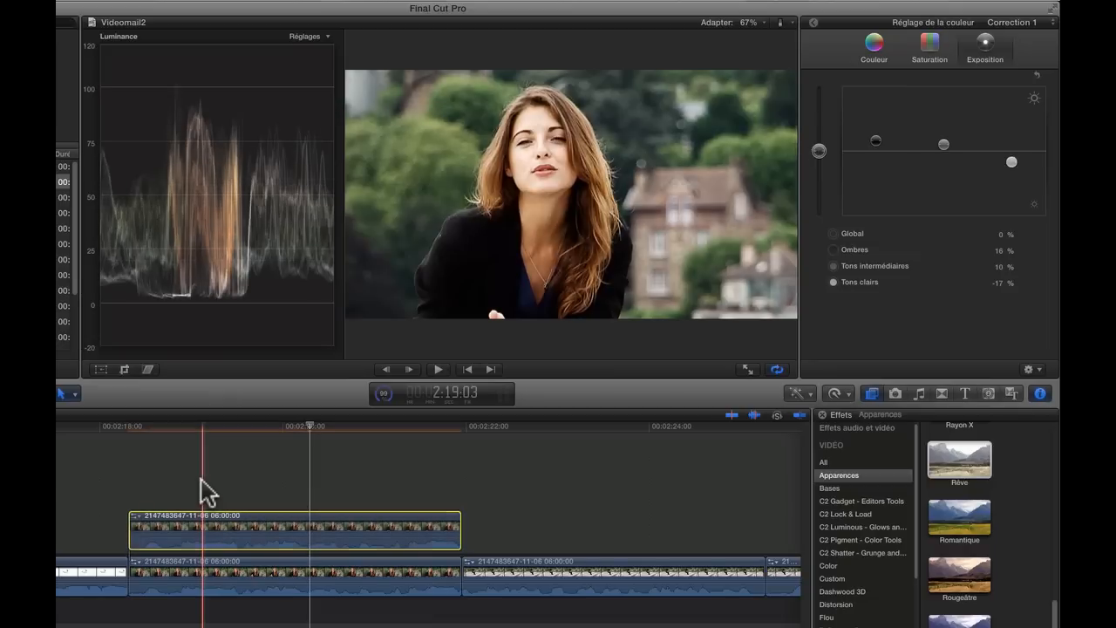
{"action": "key", "text": "v"}
{"action": "key", "text": "v"}
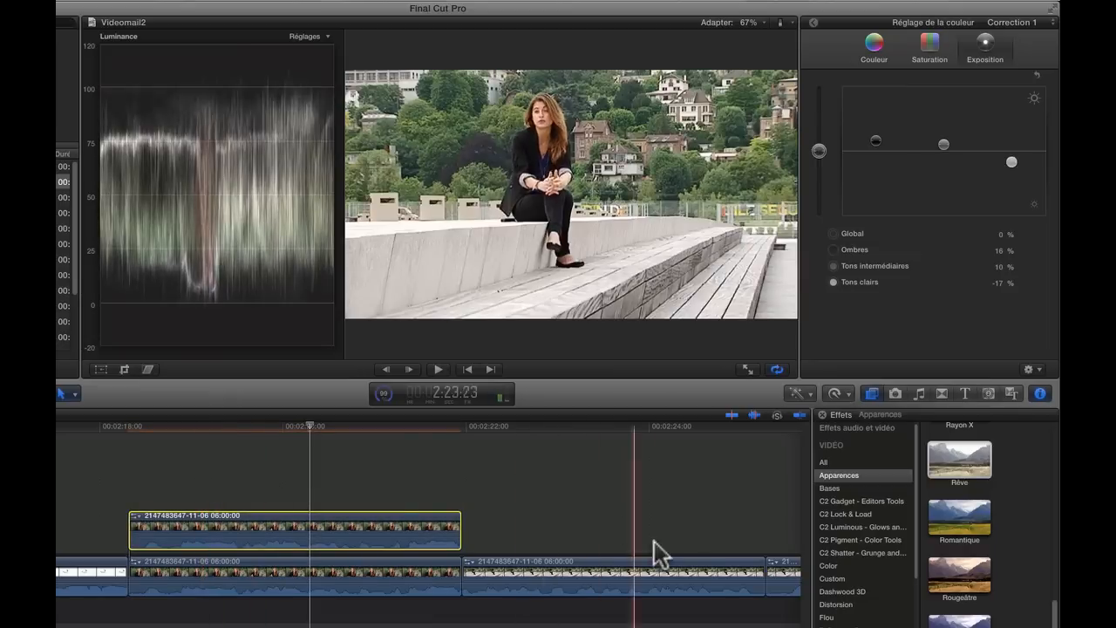
- Apply the Gaussien effect from the Flou category to the upper clip
{"action": "left_click", "coordinate": [329, 517]}
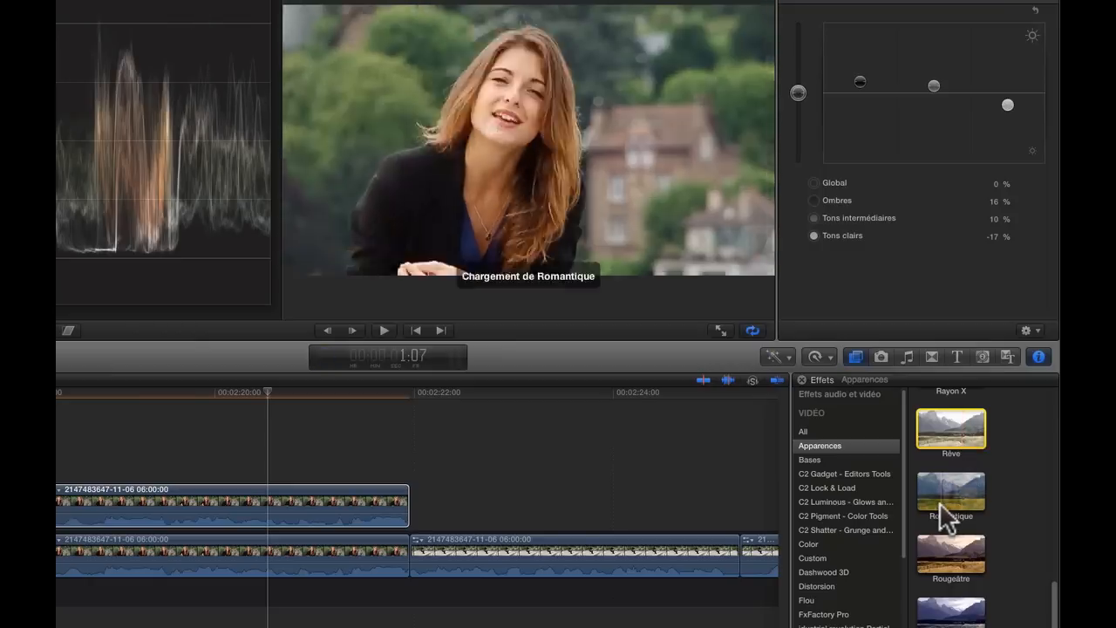
{"action": "left_click", "coordinate": [807, 601]}
{"action": "left_click_drag", "start_coordinate": [930, 498], "coordinate": [289, 500]}
{"action": "left_click", "coordinate": [78, 515]}
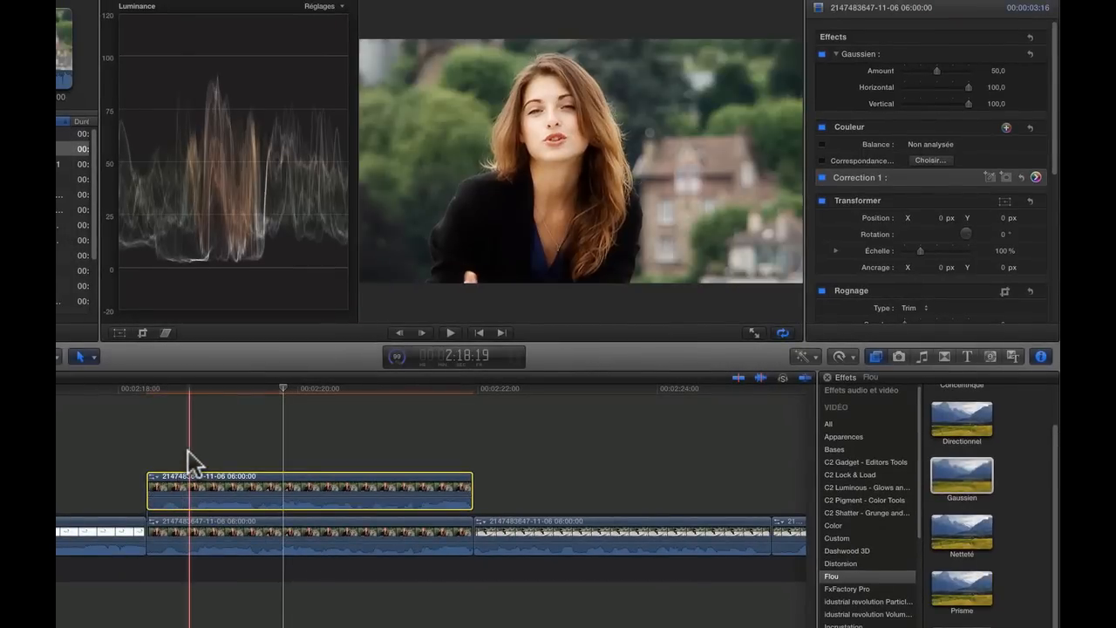
- Connect a copy of the blurred upper clip as a third layer, aligned with the start of the stack
{"action": "key", "text": "Down"}
{"action": "key", "text": "Up"}
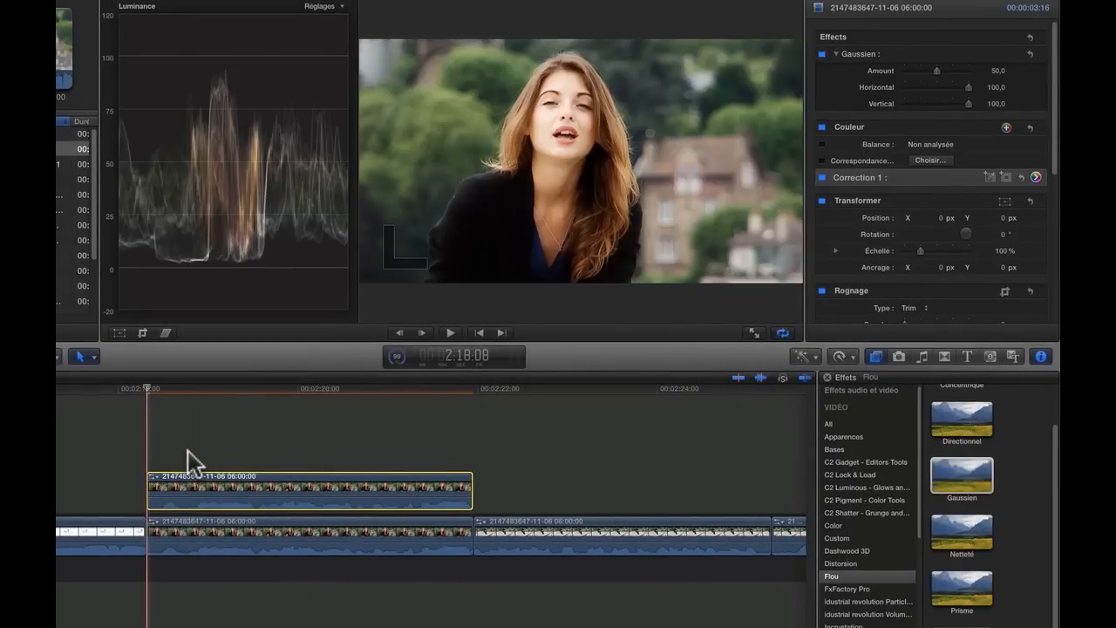
{"action": "key", "text": "alt+v"}
{"action": "left_click", "coordinate": [283, 387]}
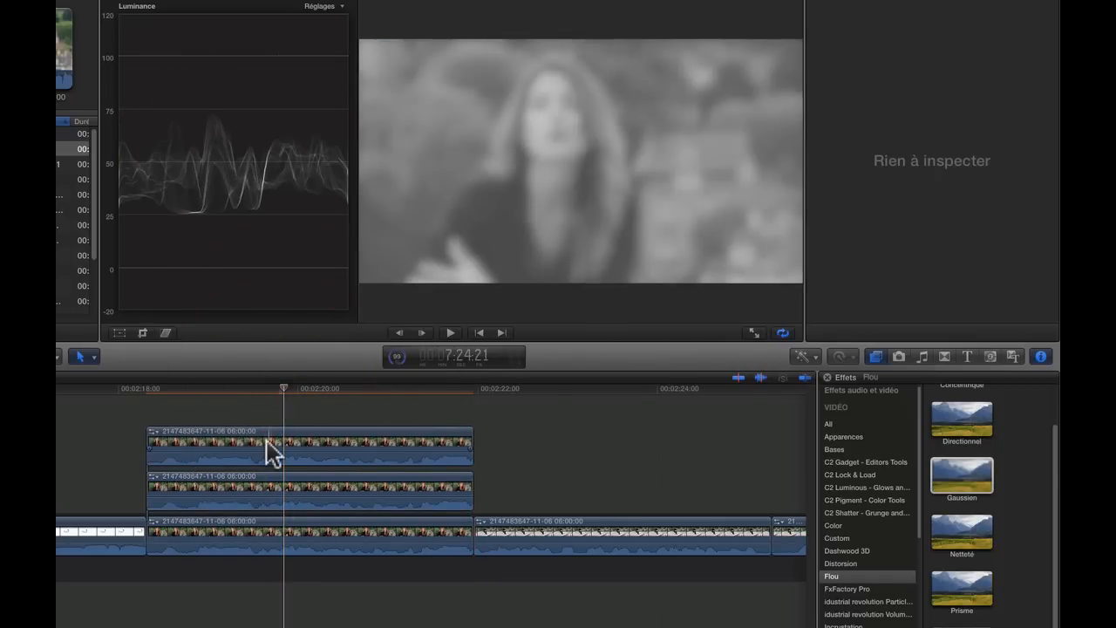
- Lower the audio level of the two upper clips fully and play the three-layer stack
{"action": "left_click", "coordinate": [267, 443]}
{"action": "left_click_drag", "start_coordinate": [232, 498], "coordinate": [233, 515]}
{"action": "left_click_drag", "start_coordinate": [249, 459], "coordinate": [250, 471]}
{"action": "left_click", "coordinate": [193, 393]}
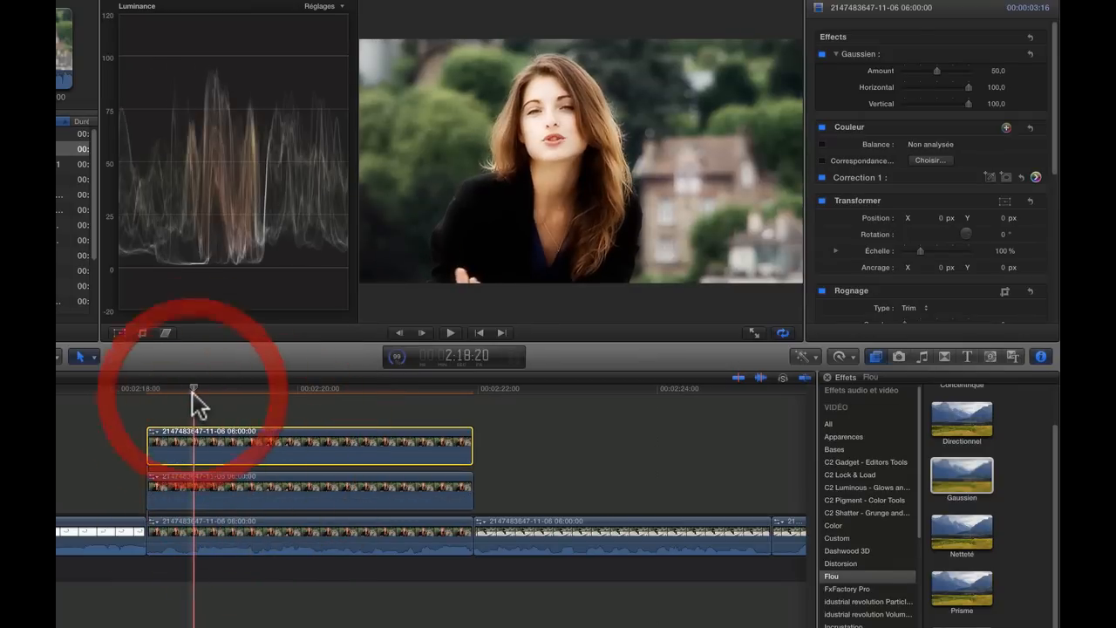
{"action": "key", "text": "space"}
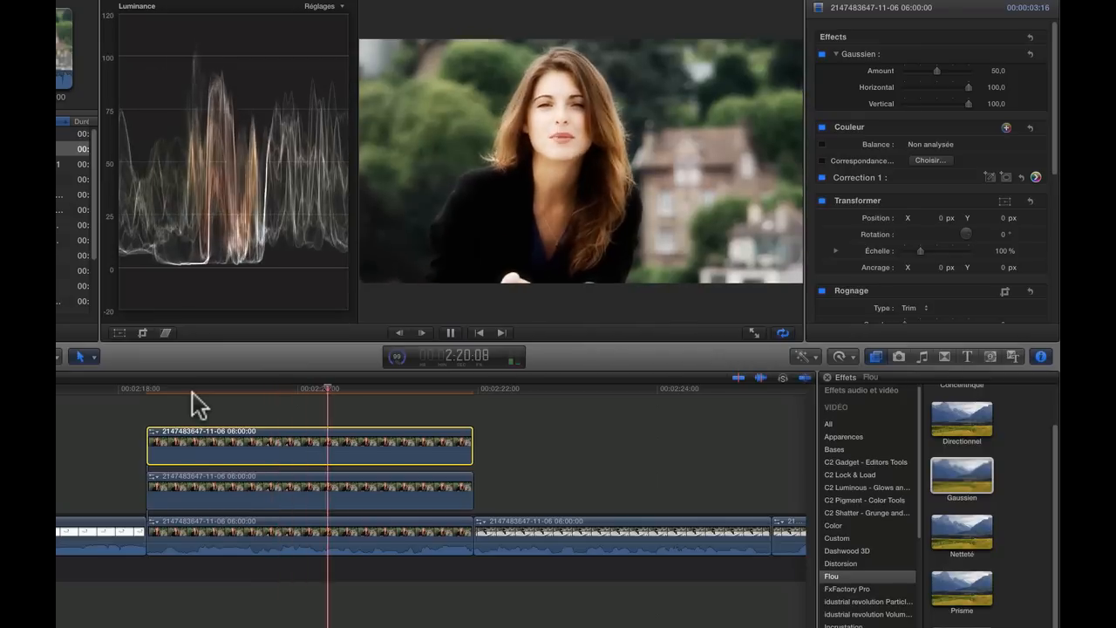
{"action": "key", "text": "space"}
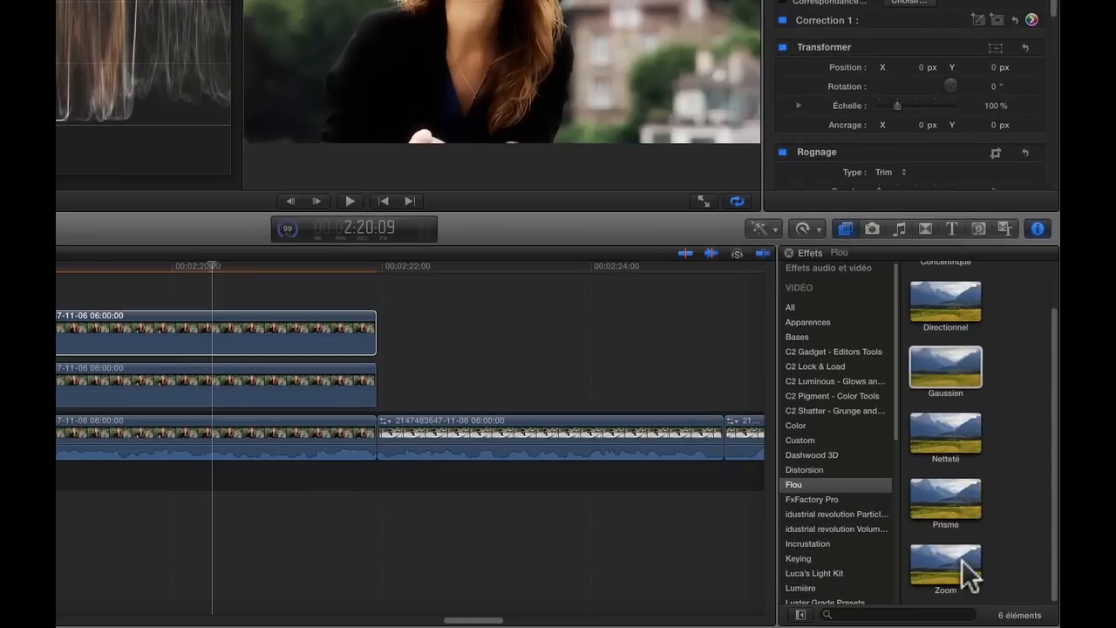
- Apply the Zoom blur effect from the Flou category to the top clip
{"action": "left_click_drag", "start_coordinate": [973, 627], "coordinate": [755, 535]}
{"action": "left_click_drag", "start_coordinate": [710, 445], "coordinate": [218, 336]}
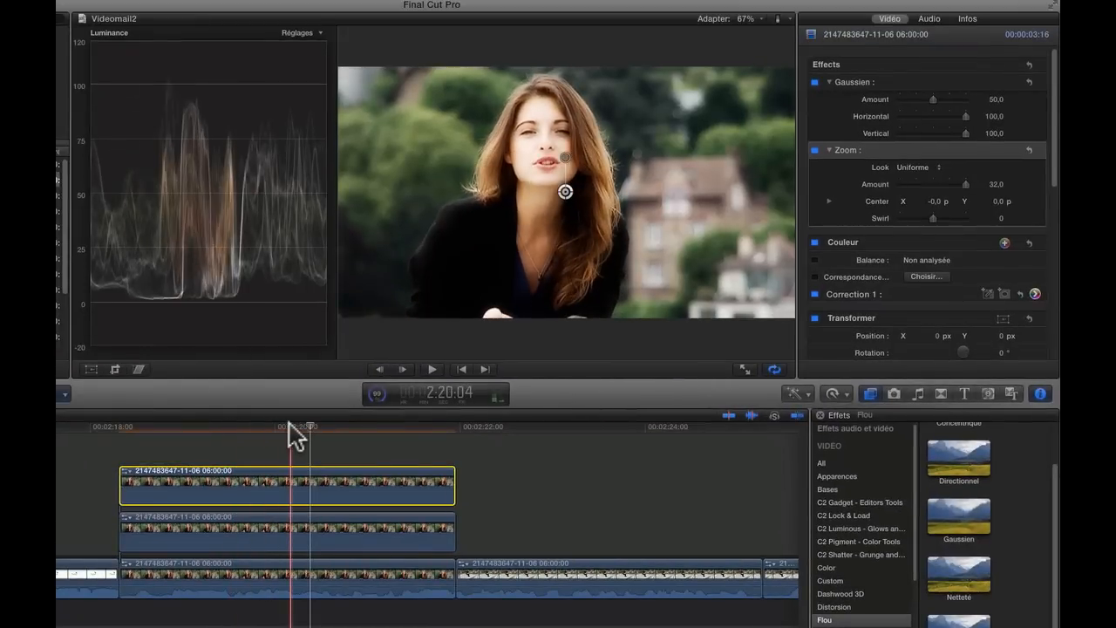
{"action": "left_click", "coordinate": [270, 428]}
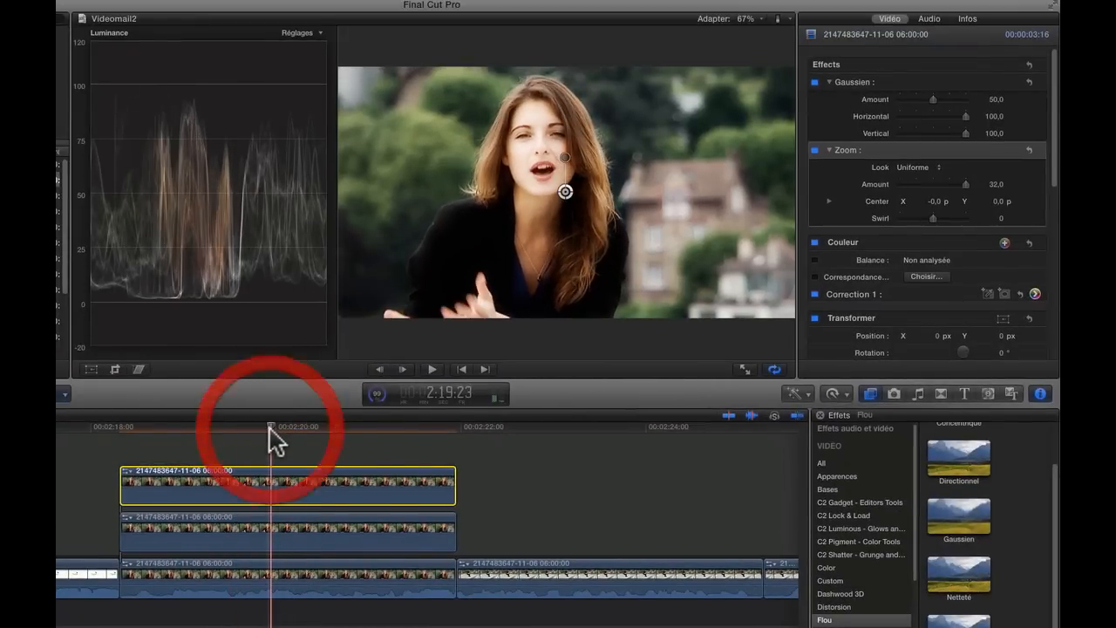
- Set the Zoom effect to amount 62,9, centre X -0,13 and Y 0,16 on the face, with Look set to Variable
{"action": "left_click_drag", "start_coordinate": [571, 166], "coordinate": [567, 202]}
{"action": "left_click_drag", "start_coordinate": [539, 167], "coordinate": [533, 152]}
{"action": "left_click", "coordinate": [939, 168]}
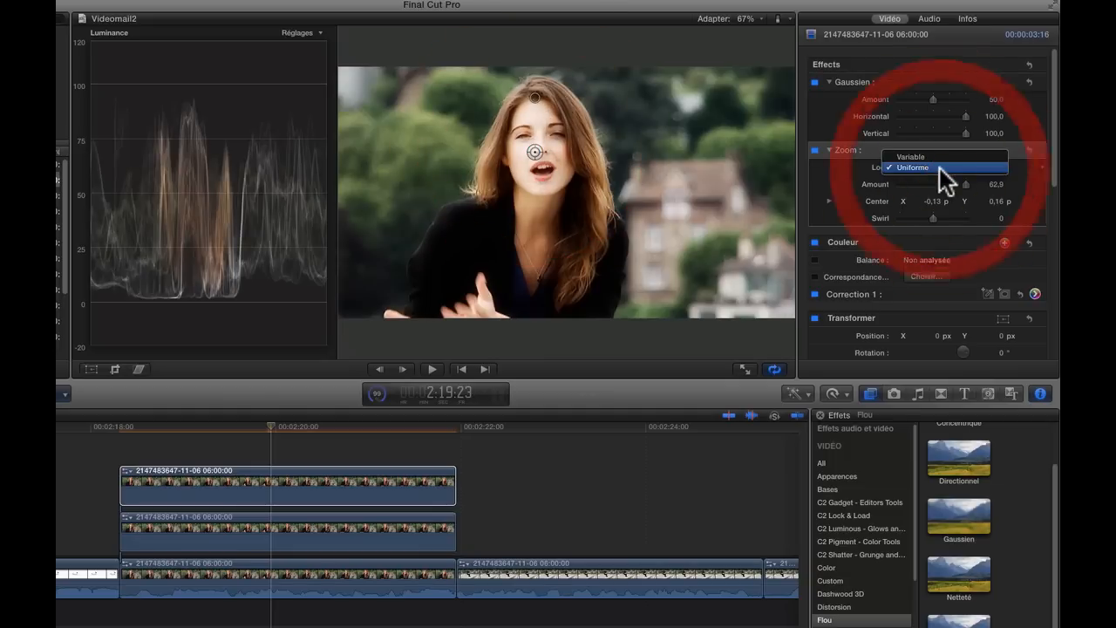
{"action": "left_click", "coordinate": [918, 159]}
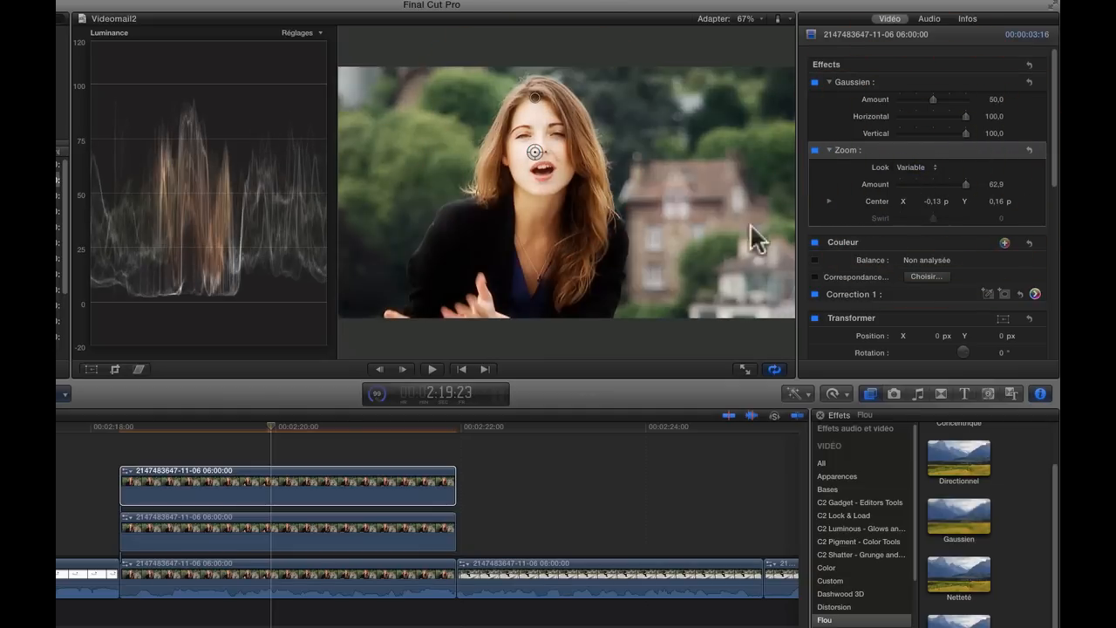
{"action": "left_click", "coordinate": [269, 425]}
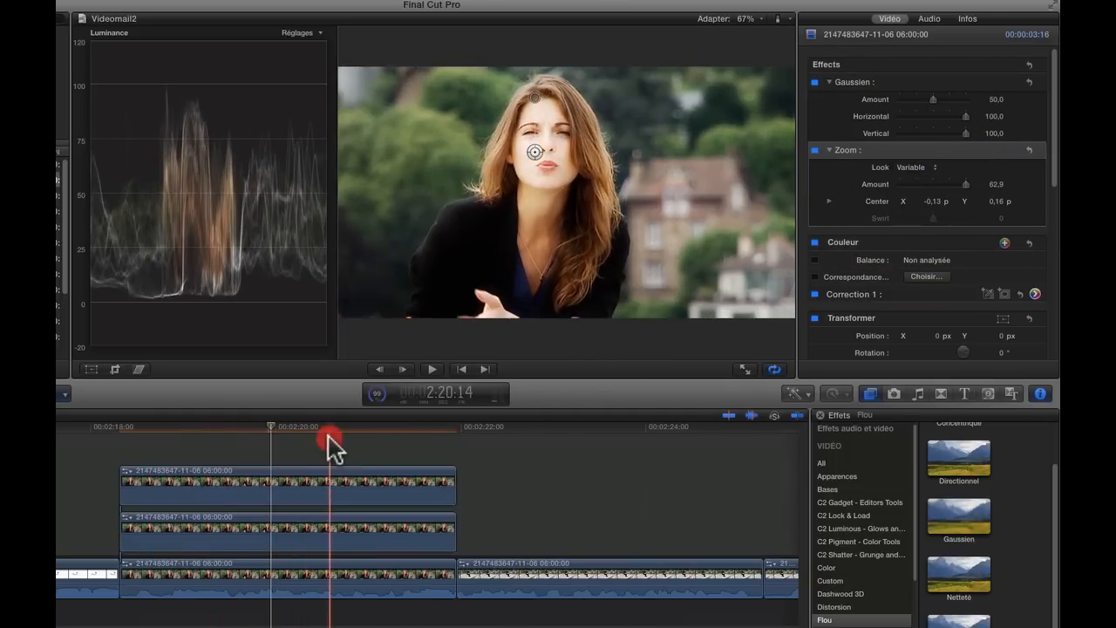
{"action": "left_click", "coordinate": [323, 441]}
- Change the top clip's blend mode to Lumière tamisée
{"action": "left_click", "coordinate": [240, 471]}
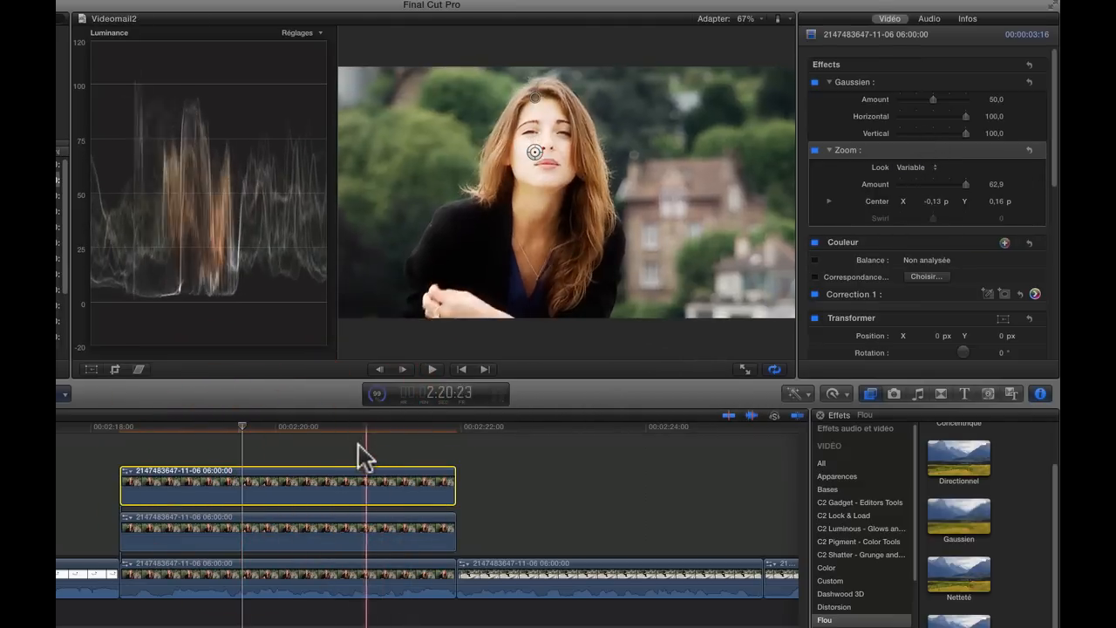
{"action": "mouse_move", "coordinate": [1044, 199]}
{"action": "left_click_drag", "start_coordinate": [1055, 159], "coordinate": [1044, 359]}
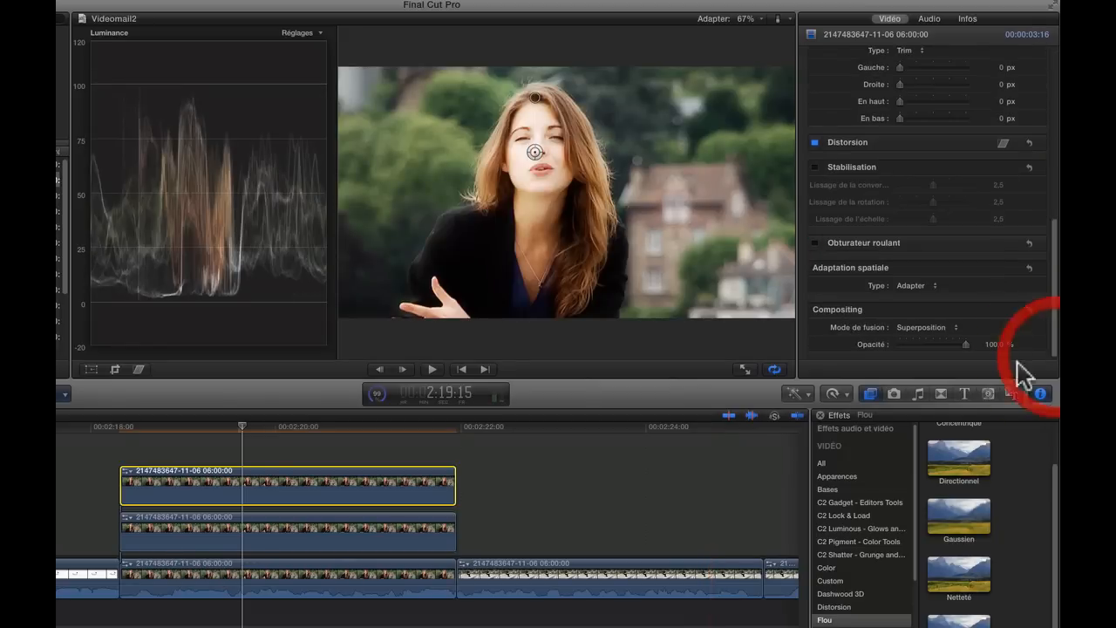
{"action": "left_click", "coordinate": [954, 326]}
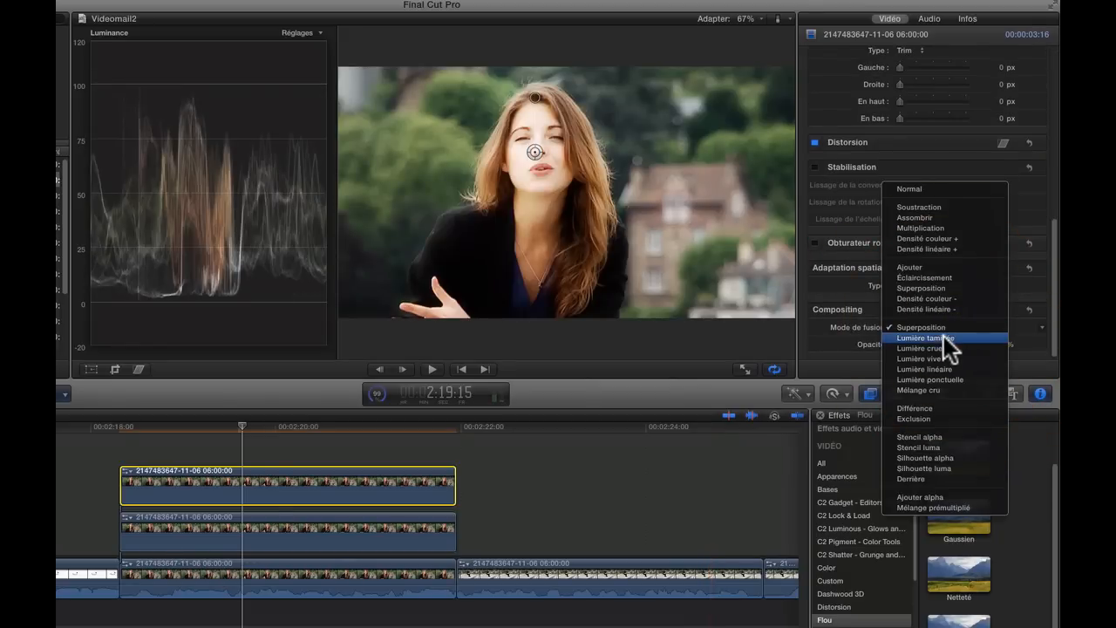
{"action": "left_click", "coordinate": [944, 337]}
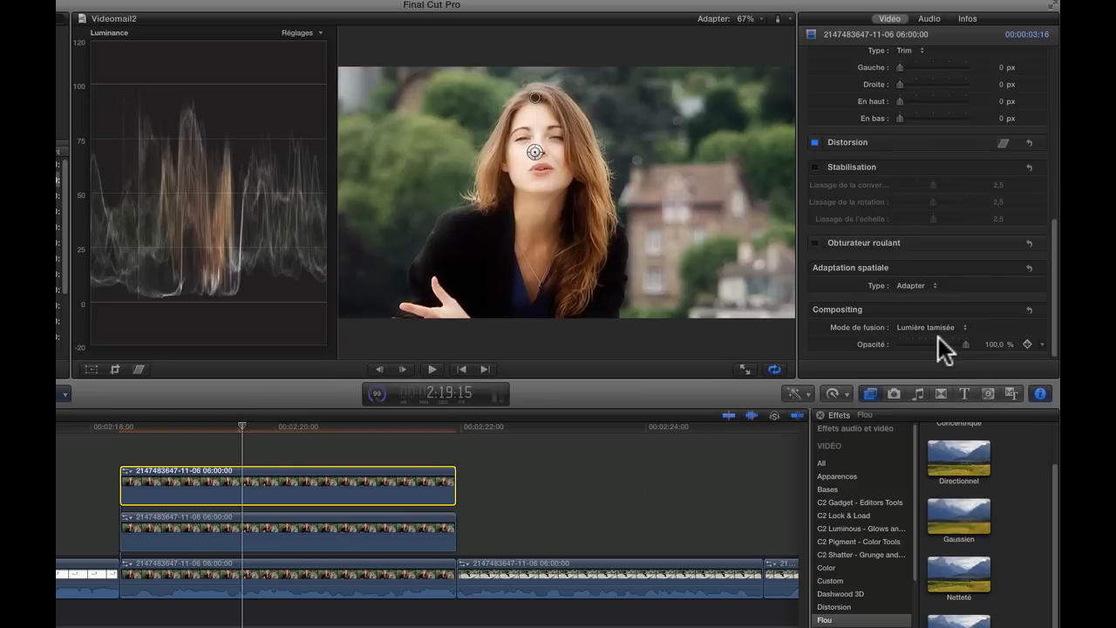
- Try boosting the top clip's Correction 1 global saturation to 100 %, and settle on -73 %
{"action": "scroll", "coordinate": [1023, 214], "scroll_direction": "up", "scroll_amount": 5}
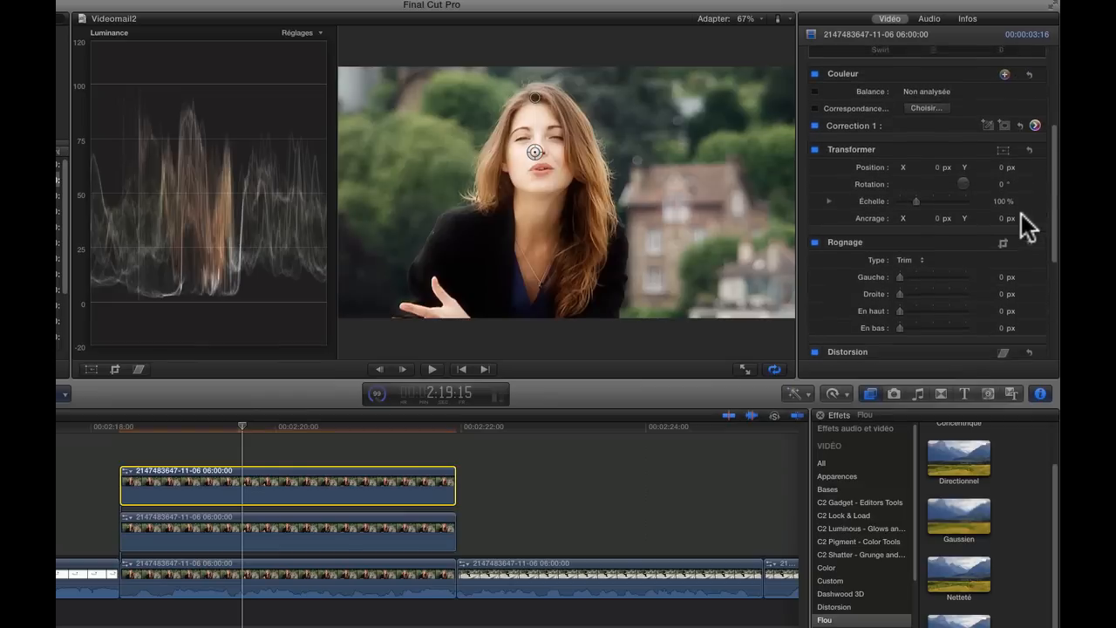
{"action": "left_click", "coordinate": [1036, 129]}
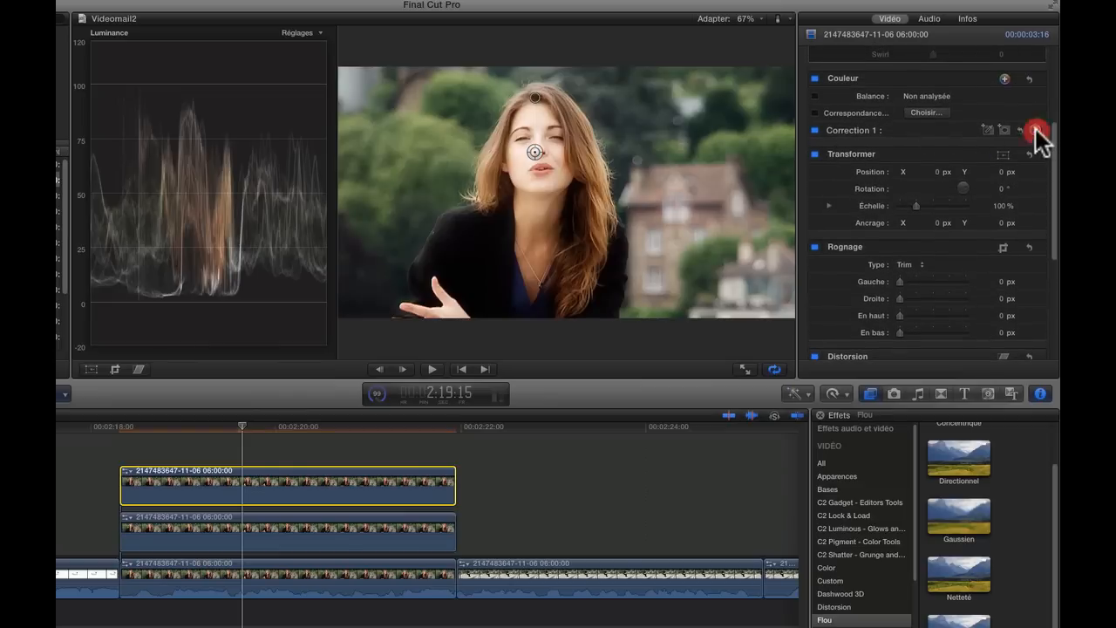
{"action": "left_click", "coordinate": [928, 43]}
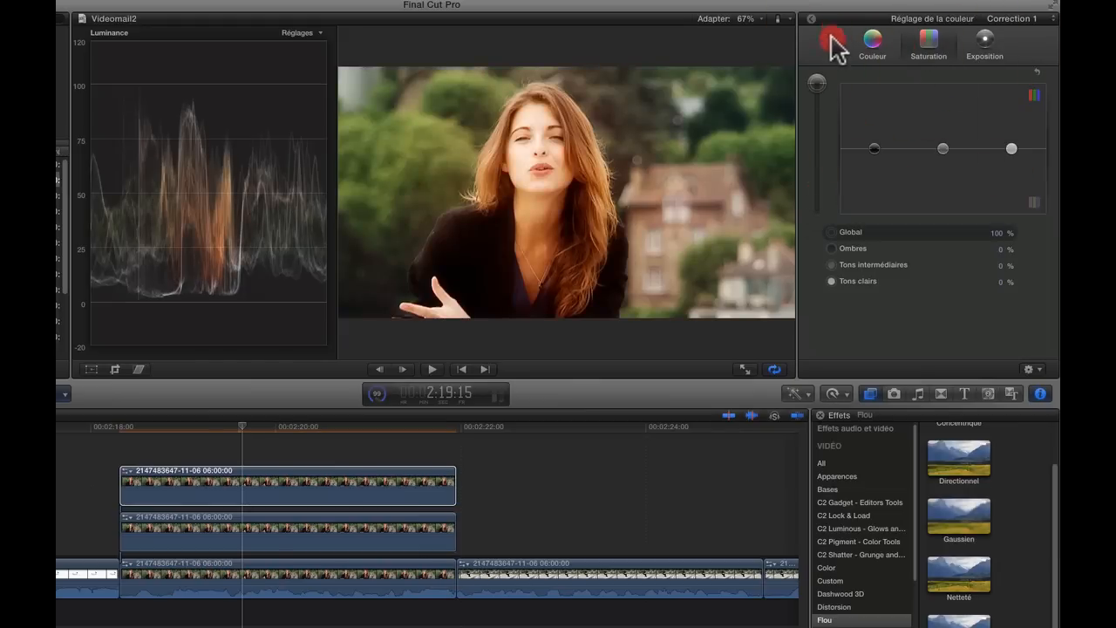
{"action": "left_click_drag", "start_coordinate": [817, 82], "coordinate": [816, 195]}
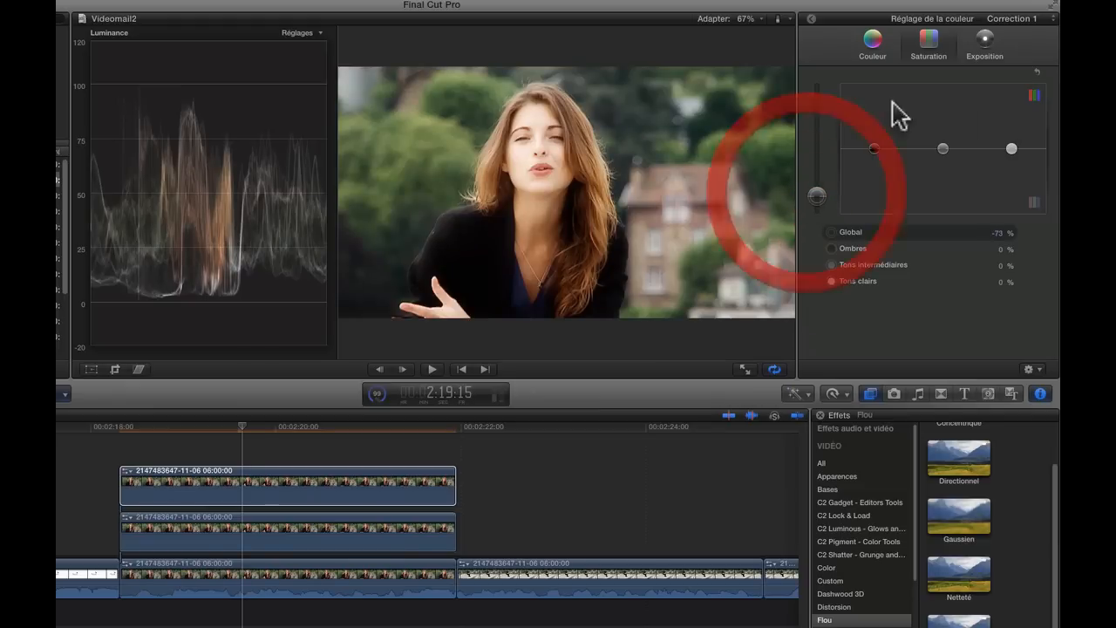
- Set the top clip's exposure to 3 % for Global, 35 % for Tons intermédiaires and -30 % for Tons clairs
{"action": "left_click", "coordinate": [971, 46]}
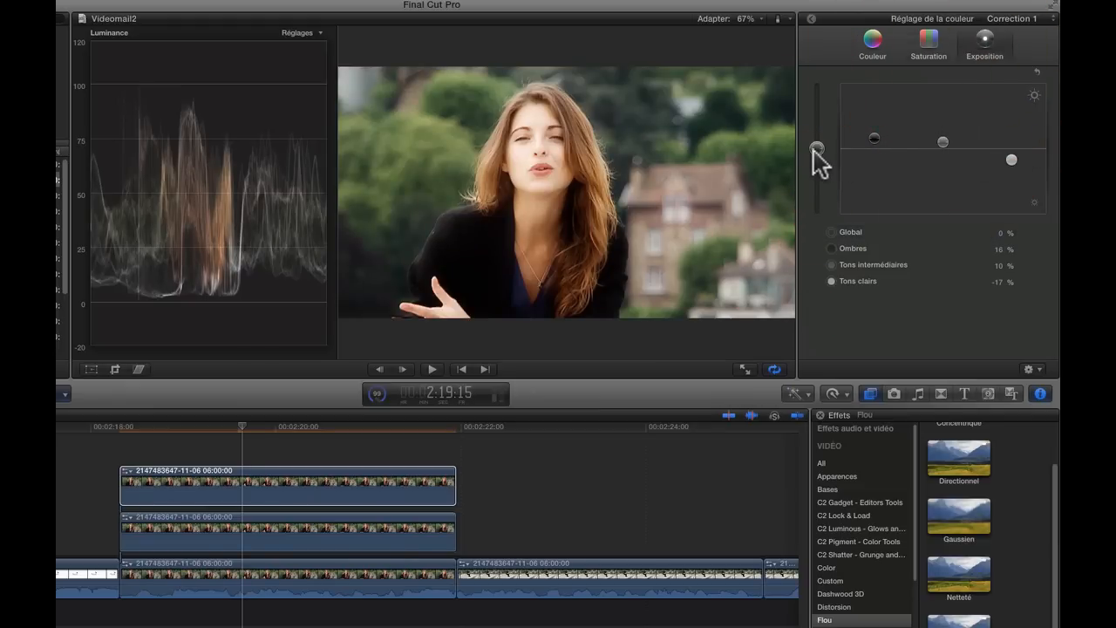
{"action": "mouse_move", "coordinate": [816, 148]}
{"action": "left_mouse_down"}
{"action": "mouse_move", "coordinate": [815, 203]}
{"action": "mouse_move", "coordinate": [823, 145]}
{"action": "mouse_move", "coordinate": [877, 135]}
{"action": "mouse_move", "coordinate": [946, 144]}
{"action": "mouse_move", "coordinate": [950, 112]}
{"action": "mouse_move", "coordinate": [943, 126]}
{"action": "left_mouse_up"}
{"action": "left_click", "coordinate": [875, 138]}
{"action": "mouse_move", "coordinate": [1014, 158]}
{"action": "left_mouse_down"}
{"action": "mouse_move", "coordinate": [1014, 142]}
{"action": "mouse_move", "coordinate": [1012, 168]}
{"action": "left_mouse_up"}
- Trim the top clip's start to just before 2:20:00 and the middle clip's start to shortly after 2:19:00
{"action": "left_click", "coordinate": [200, 498]}
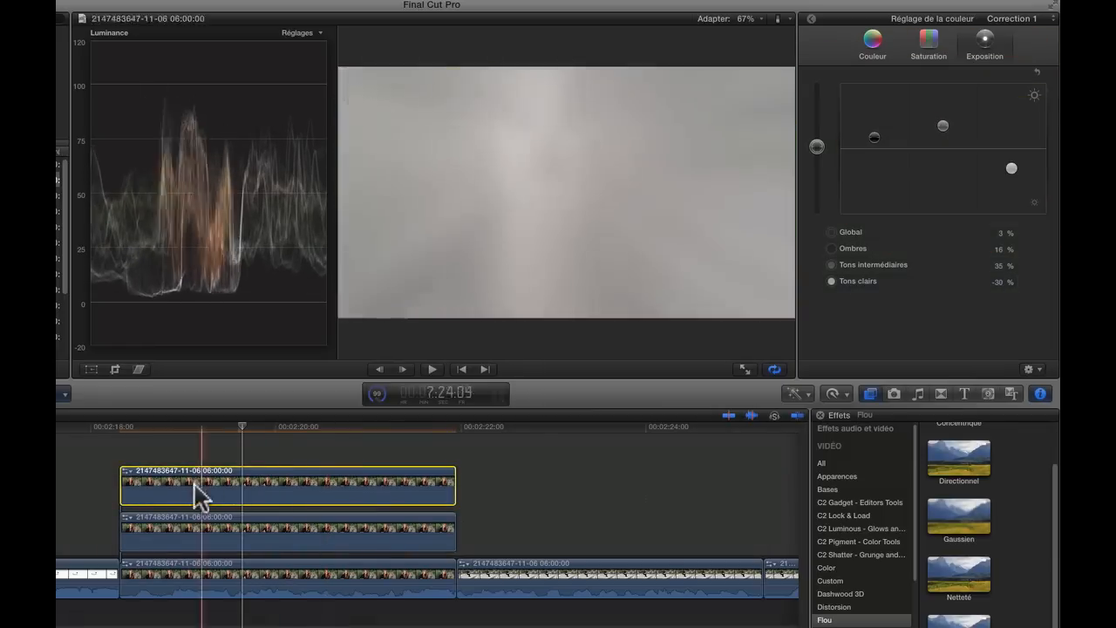
{"action": "left_click_drag", "start_coordinate": [121, 479], "coordinate": [264, 476]}
{"action": "left_click_drag", "start_coordinate": [121, 524], "coordinate": [201, 522]}
{"action": "left_click", "coordinate": [212, 512]}
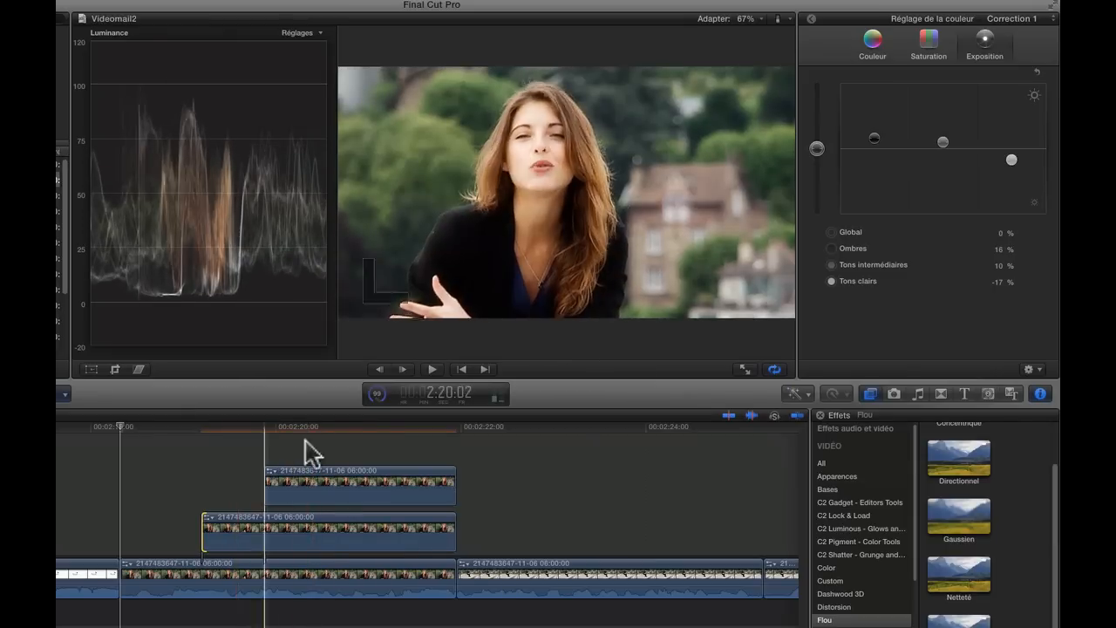
{"action": "left_click", "coordinate": [334, 440]}
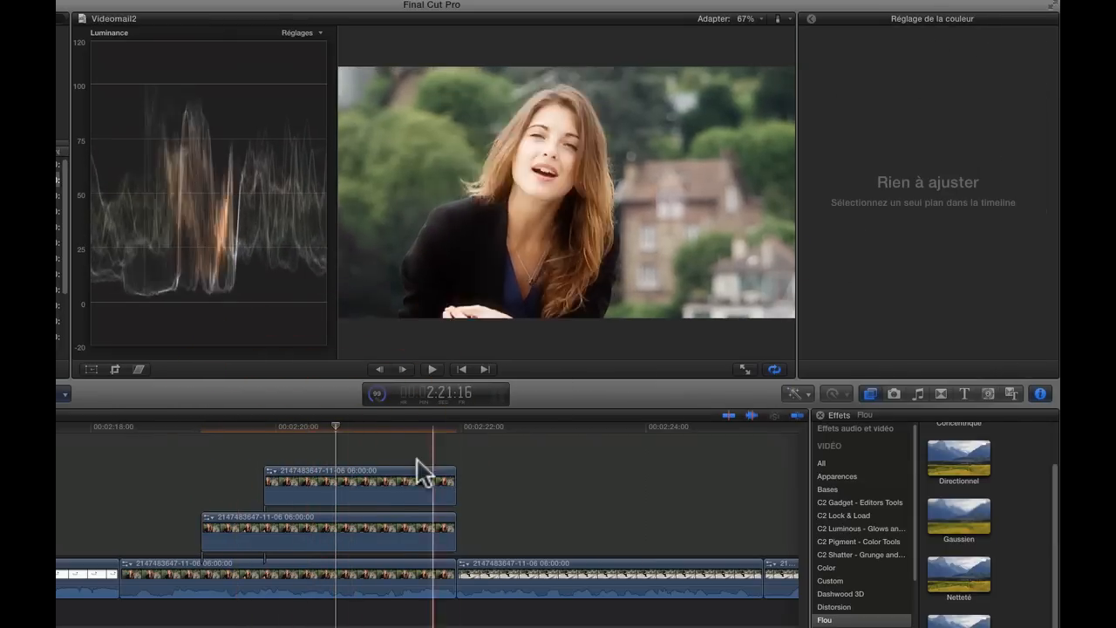
- Fine-tune the top clip's blur by slightly lowering the Gaussien amount and nudging the Zoom amount up
{"action": "left_click", "coordinate": [383, 475]}
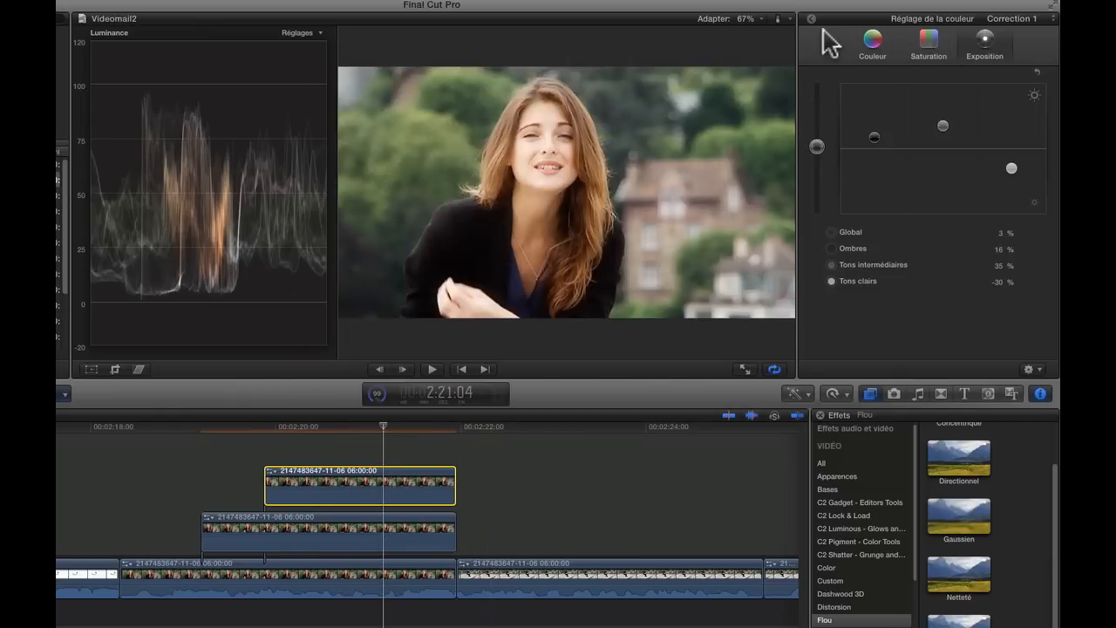
{"action": "left_click", "coordinate": [812, 17]}
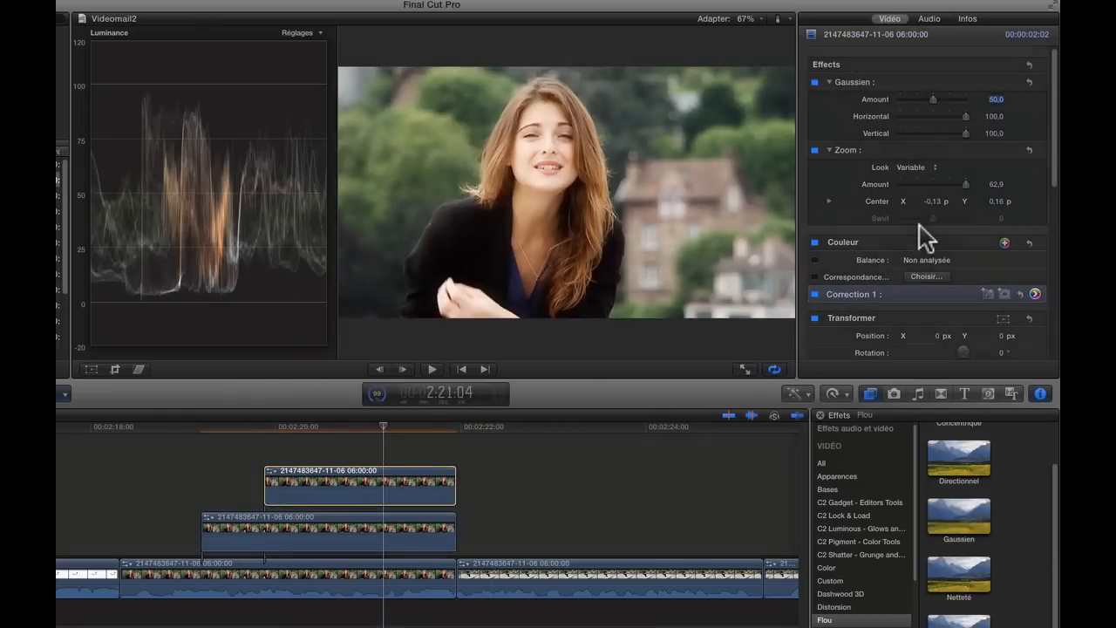
{"action": "scroll", "coordinate": [920, 225], "scroll_direction": "down", "scroll_amount": 2}
{"action": "left_click_drag", "start_coordinate": [966, 354], "coordinate": [1014, 344]}
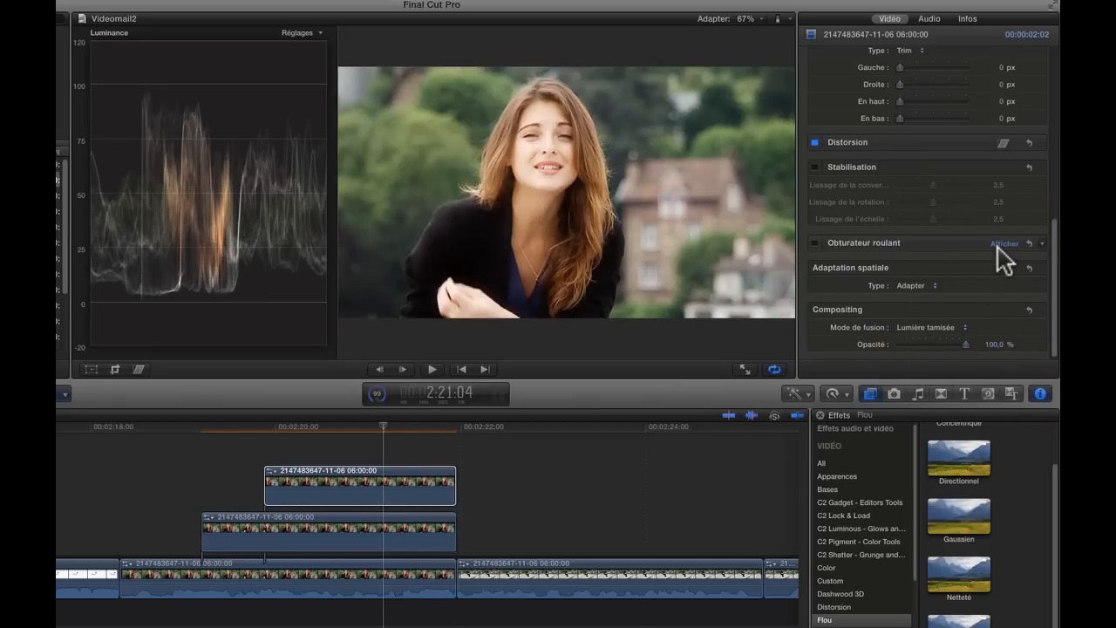
{"action": "scroll", "coordinate": [1004, 256], "scroll_direction": "up", "scroll_amount": 4}
{"action": "scroll", "coordinate": [998, 246], "scroll_direction": "up", "scroll_amount": 6}
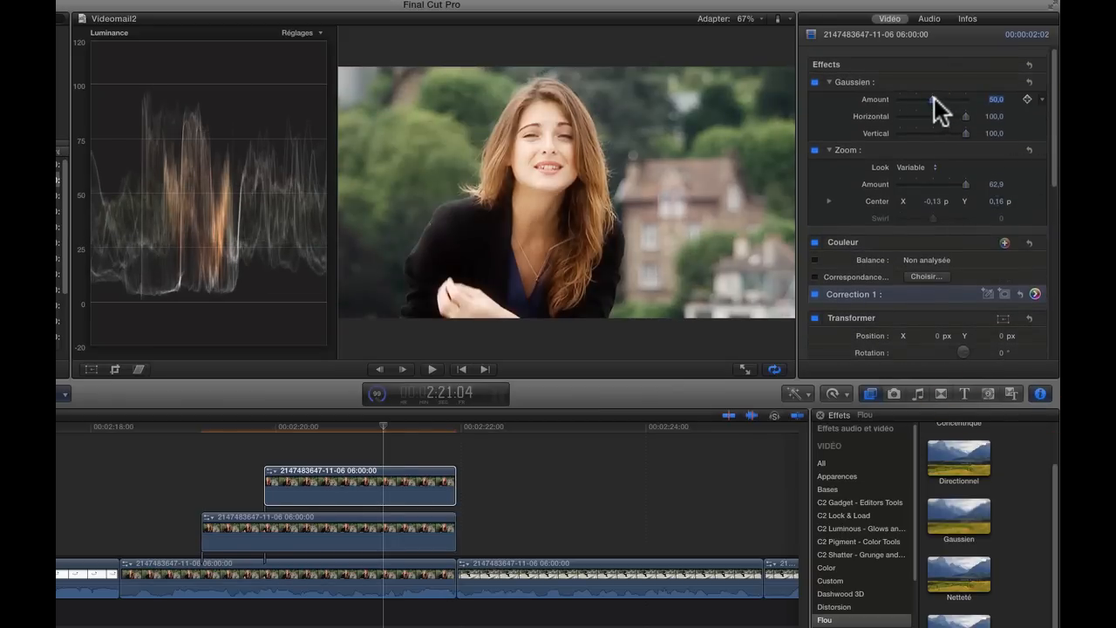
{"action": "mouse_move", "coordinate": [934, 99]}
{"action": "left_mouse_down"}
{"action": "mouse_move", "coordinate": [951, 99]}
{"action": "mouse_move", "coordinate": [845, 103]}
{"action": "mouse_move", "coordinate": [956, 100]}
{"action": "mouse_move", "coordinate": [927, 101]}
{"action": "left_mouse_up"}
{"action": "mouse_move", "coordinate": [966, 184]}
{"action": "left_mouse_down"}
{"action": "mouse_move", "coordinate": [852, 184]}
{"action": "mouse_move", "coordinate": [968, 184]}
{"action": "left_mouse_up"}
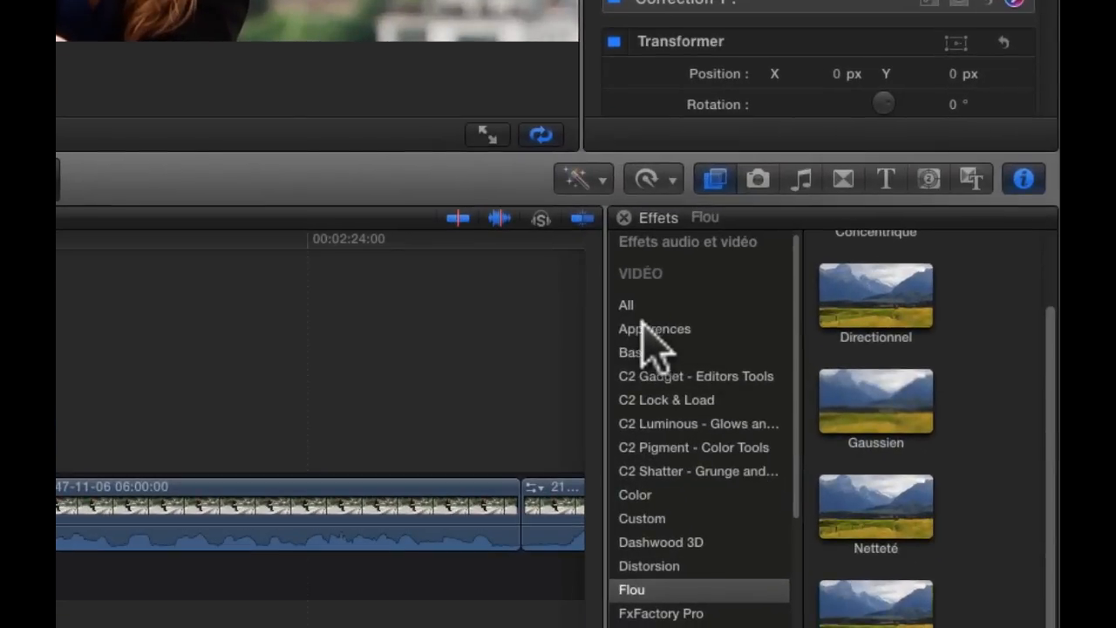
- Find the Rêve look among the Apparences video effects
{"action": "left_click", "coordinate": [645, 329]}
{"action": "scroll", "coordinate": [997, 448], "scroll_direction": "down", "scroll_amount": 5}
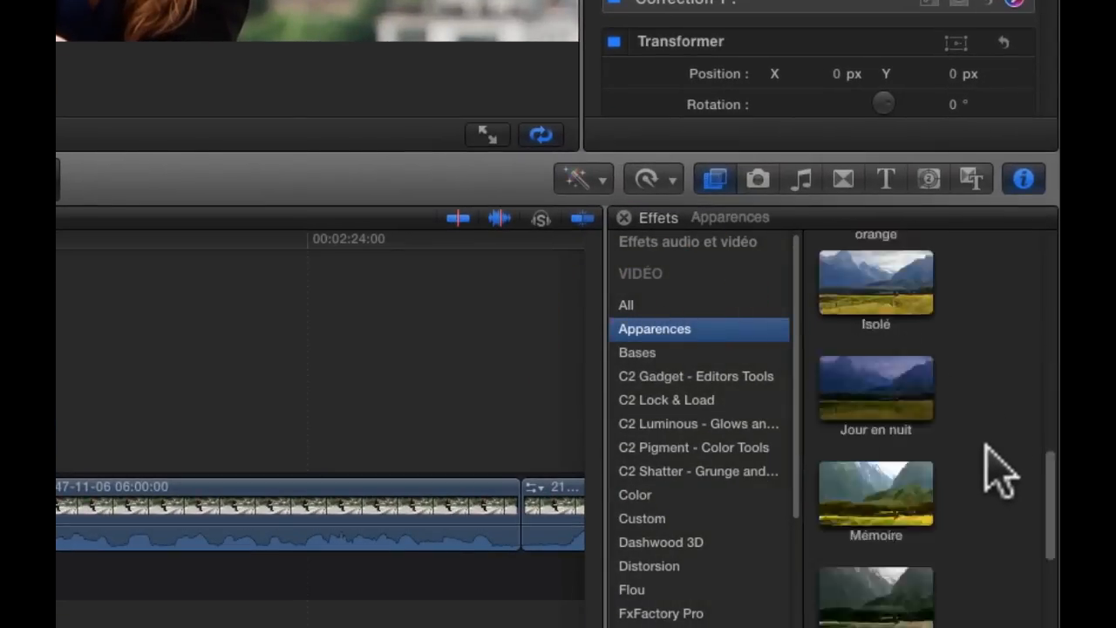
{"action": "scroll", "coordinate": [985, 458], "scroll_direction": "down", "scroll_amount": 10}
{"action": "scroll", "coordinate": [984, 461], "scroll_direction": "up", "scroll_amount": 4}
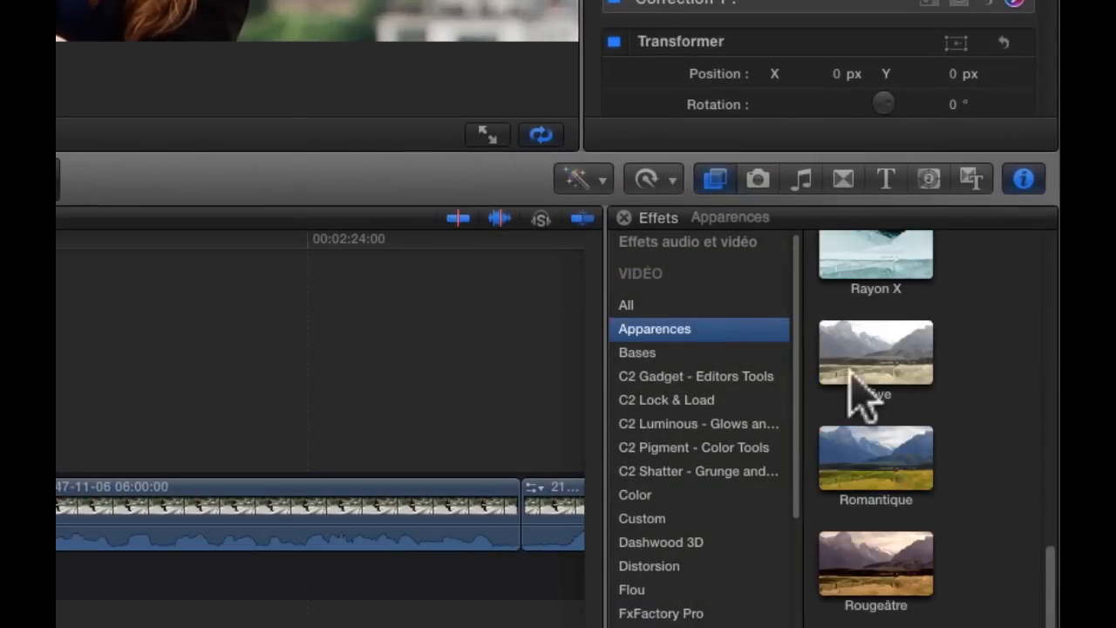
- Apply the Rêve look to the top clip at an Amount of 100 and view the frame at 2:20:23
{"action": "left_click_drag", "start_coordinate": [830, 336], "coordinate": [0, 335]}
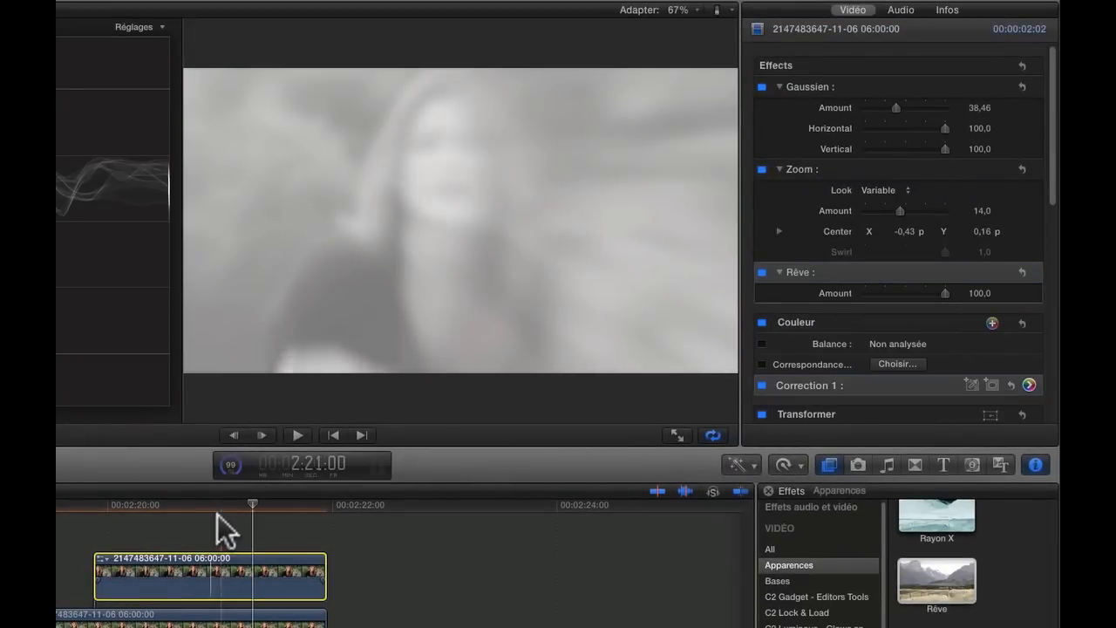
{"action": "left_click", "coordinate": [214, 506]}
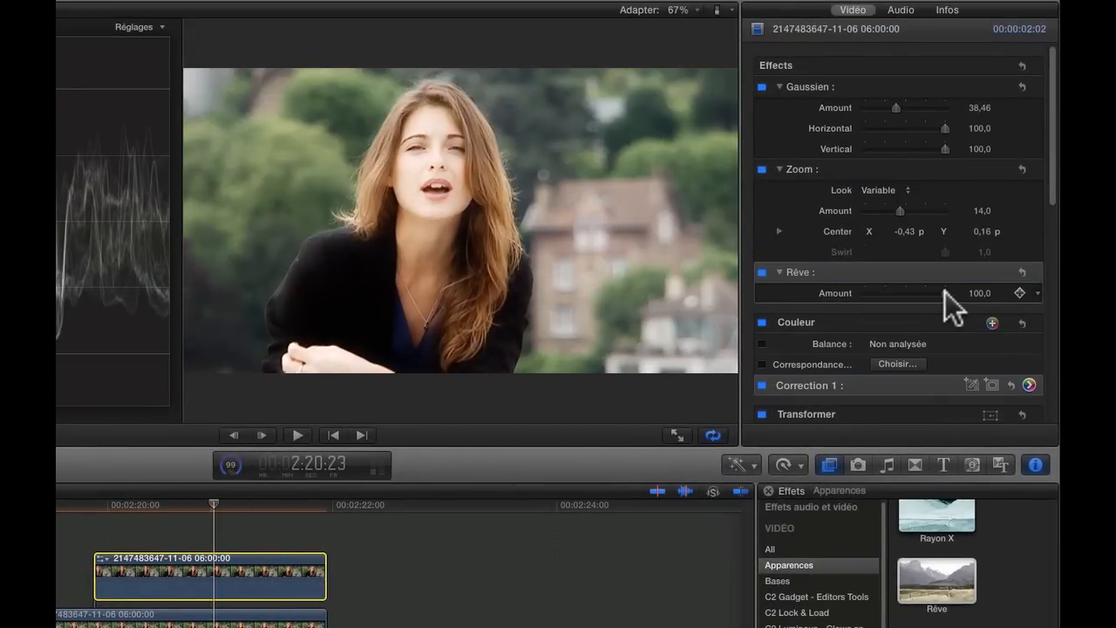
{"action": "mouse_move", "coordinate": [944, 293]}
{"action": "left_mouse_down"}
{"action": "mouse_move", "coordinate": [733, 299]}
{"action": "mouse_move", "coordinate": [947, 293]}
{"action": "left_mouse_up"}
- Set the top clip's blend mode to Lumière crue and lower its Opacité to about 44 %
{"action": "scroll", "coordinate": [875, 229], "scroll_direction": "down", "scroll_amount": 10}
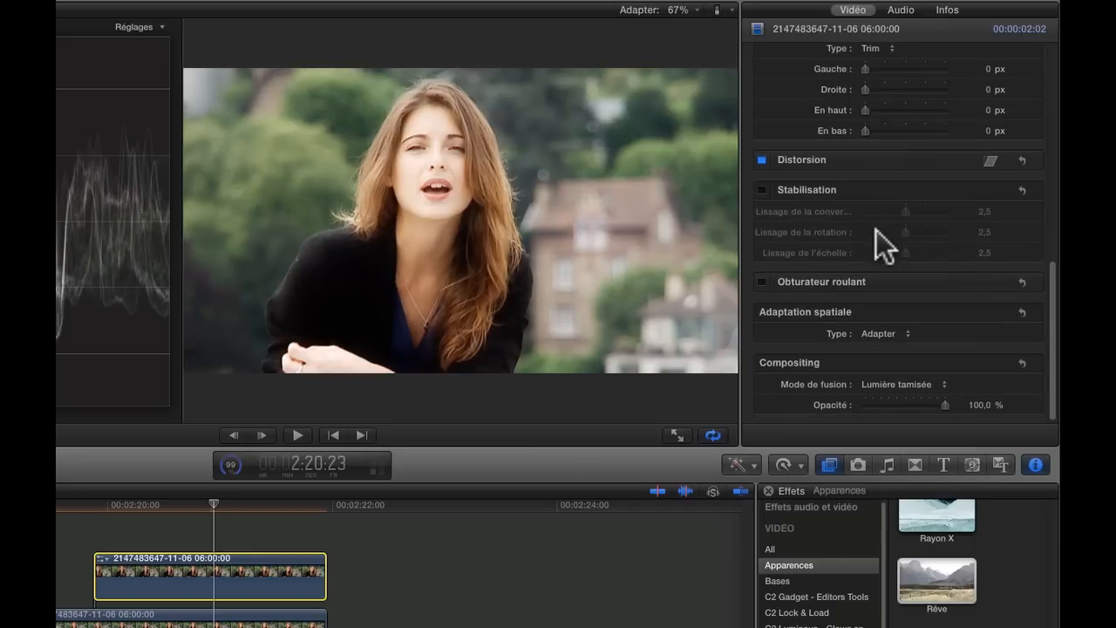
{"action": "left_click", "coordinate": [945, 386]}
{"action": "left_click", "coordinate": [933, 394]}
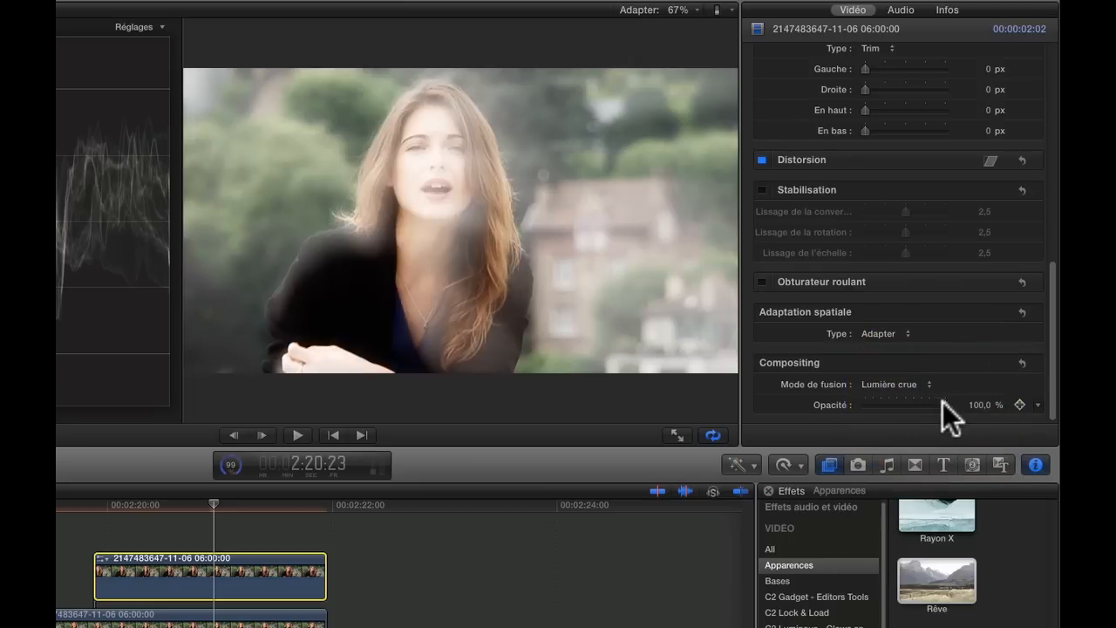
{"action": "left_click_drag", "start_coordinate": [943, 402], "coordinate": [897, 406]}
- Set the top clip's Gaussien Amount to 76,3 and its Zoom Amount to 14,0 after trying other blur strengths
{"action": "scroll", "coordinate": [895, 315], "scroll_direction": "up", "scroll_amount": 10}
{"action": "scroll", "coordinate": [892, 322], "scroll_direction": "down", "scroll_amount": 1}
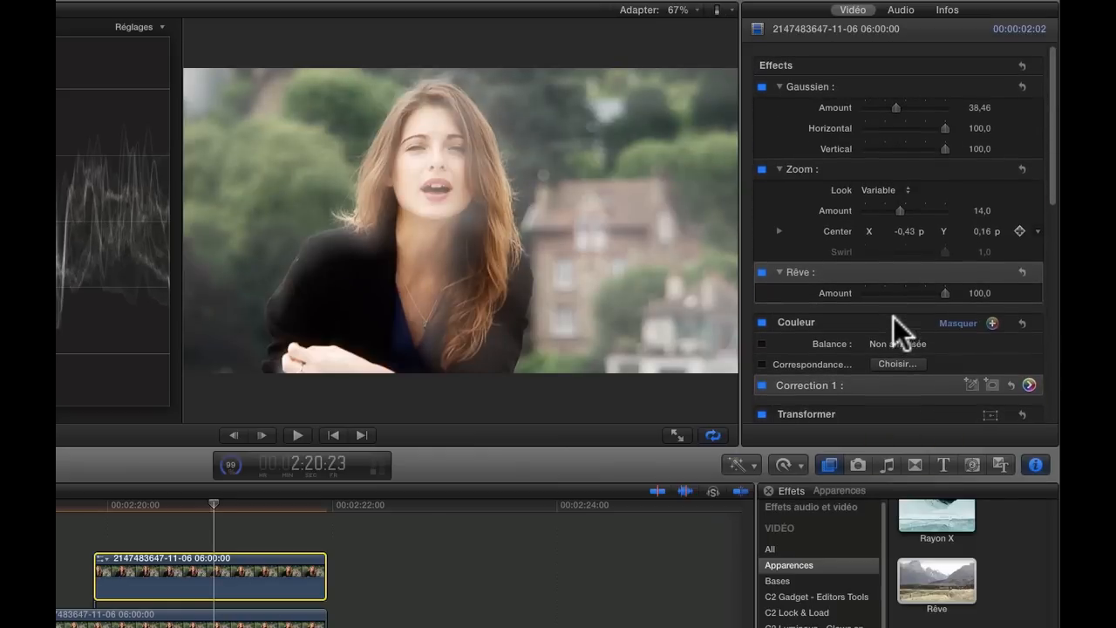
{"action": "left_click_drag", "start_coordinate": [897, 109], "coordinate": [864, 116]}
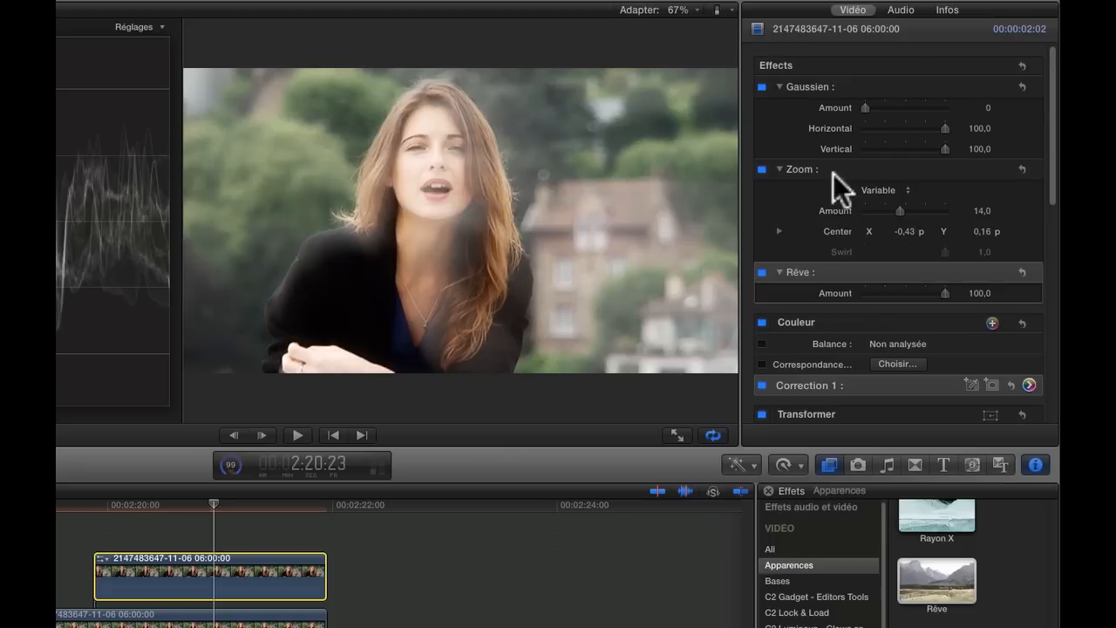
{"action": "mouse_move", "coordinate": [901, 209]}
{"action": "left_mouse_down"}
{"action": "mouse_move", "coordinate": [850, 209]}
{"action": "mouse_move", "coordinate": [912, 203]}
{"action": "left_mouse_up"}
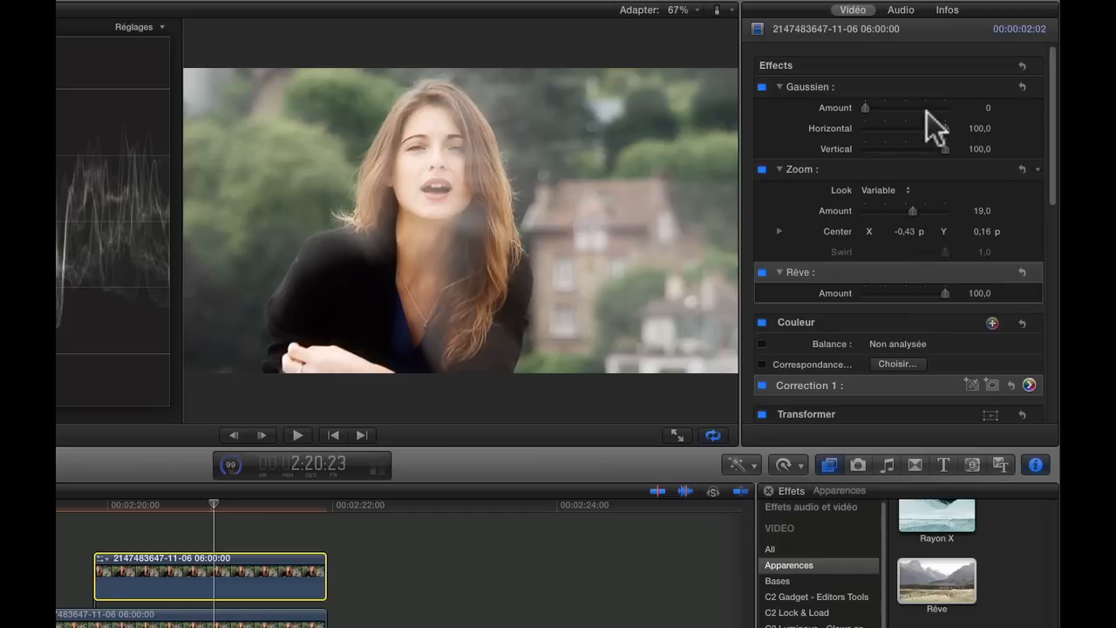
{"action": "left_click_drag", "start_coordinate": [865, 106], "coordinate": [927, 104]}
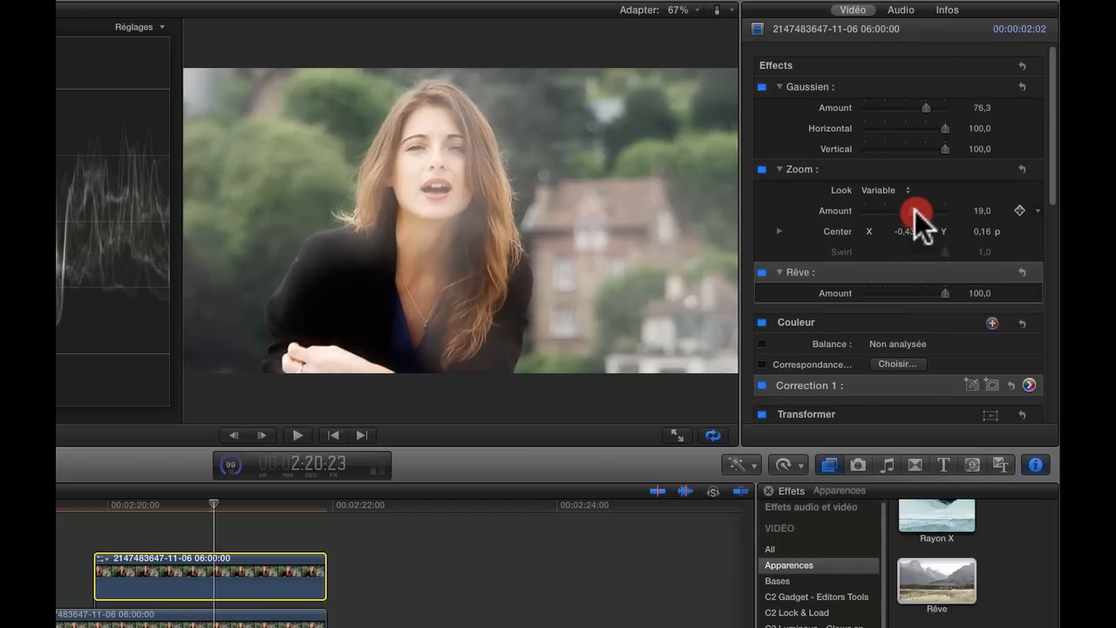
{"action": "left_click_drag", "start_coordinate": [915, 211], "coordinate": [903, 211]}
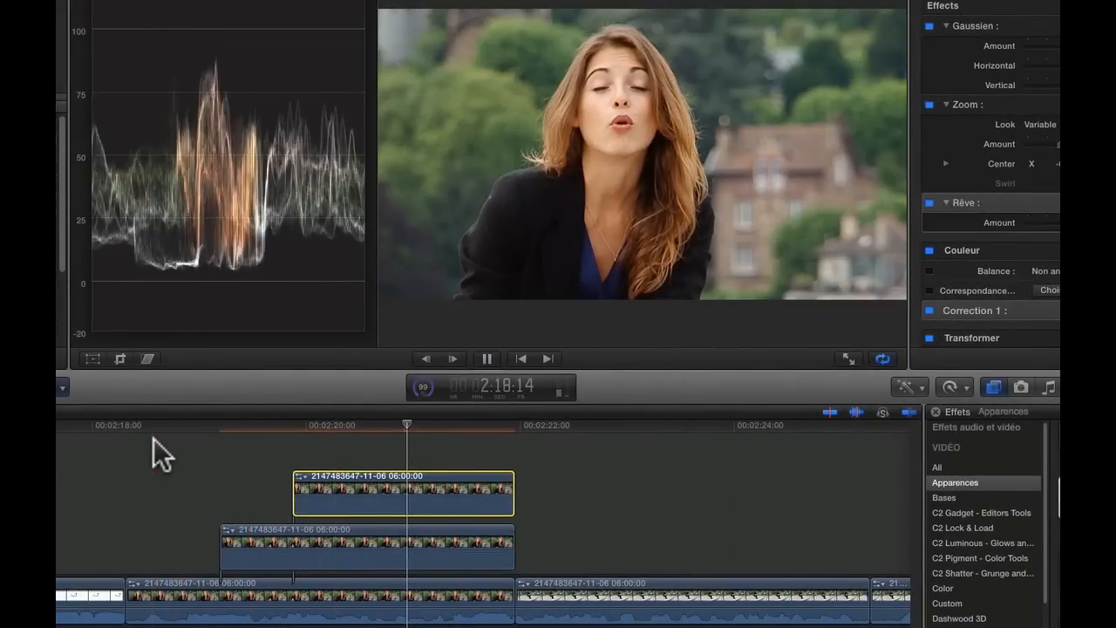
- Preview the stacked look in playback and slightly raise the top clip's Opacité from the frame at 2:20:20
{"action": "key", "text": "space"}
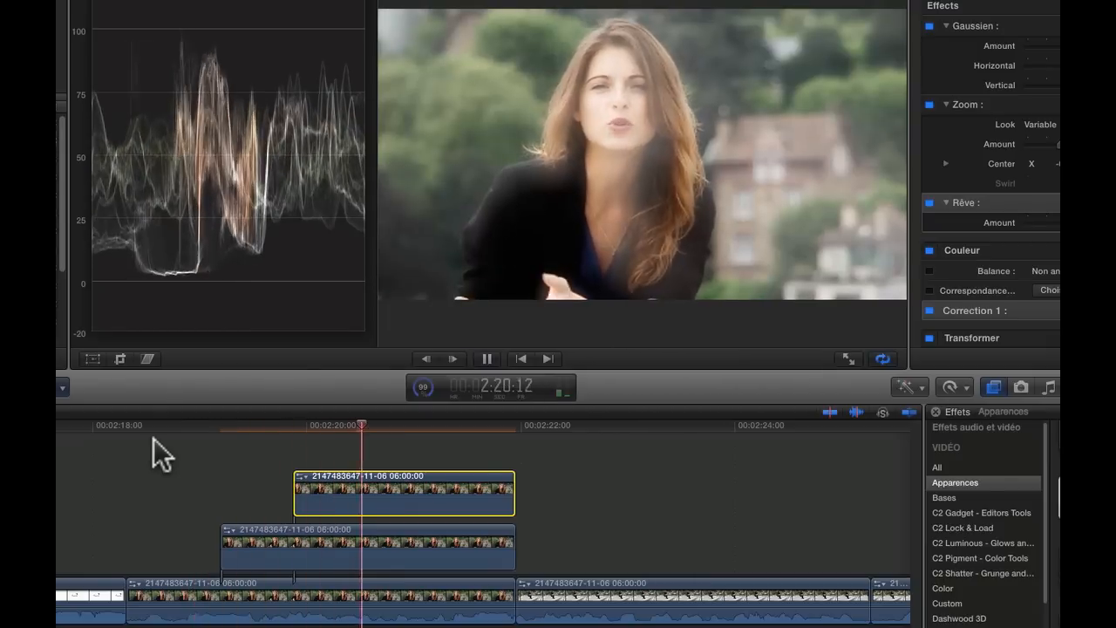
{"action": "key", "text": "space"}
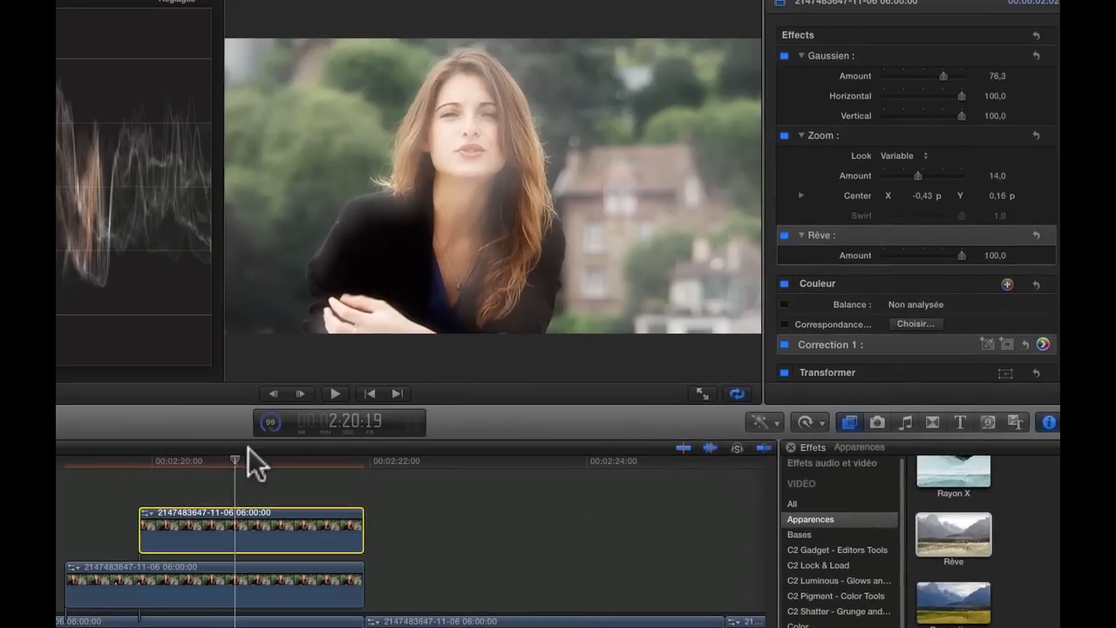
{"action": "left_click", "coordinate": [242, 459]}
{"action": "scroll", "coordinate": [885, 265], "scroll_direction": "down", "scroll_amount": 10}
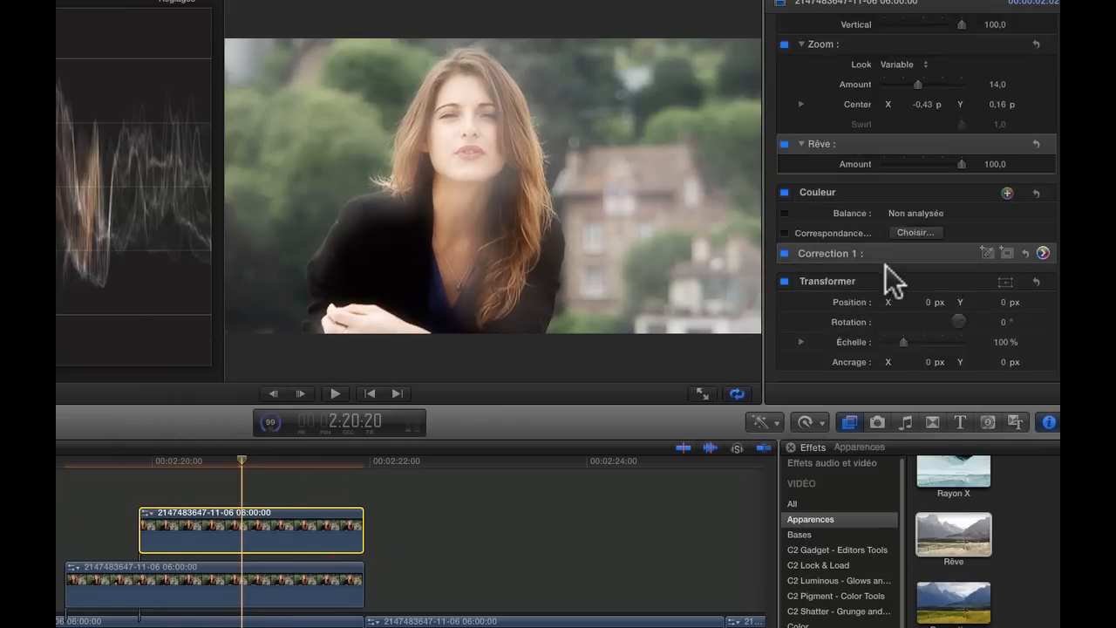
{"action": "left_click", "coordinate": [993, 364]}
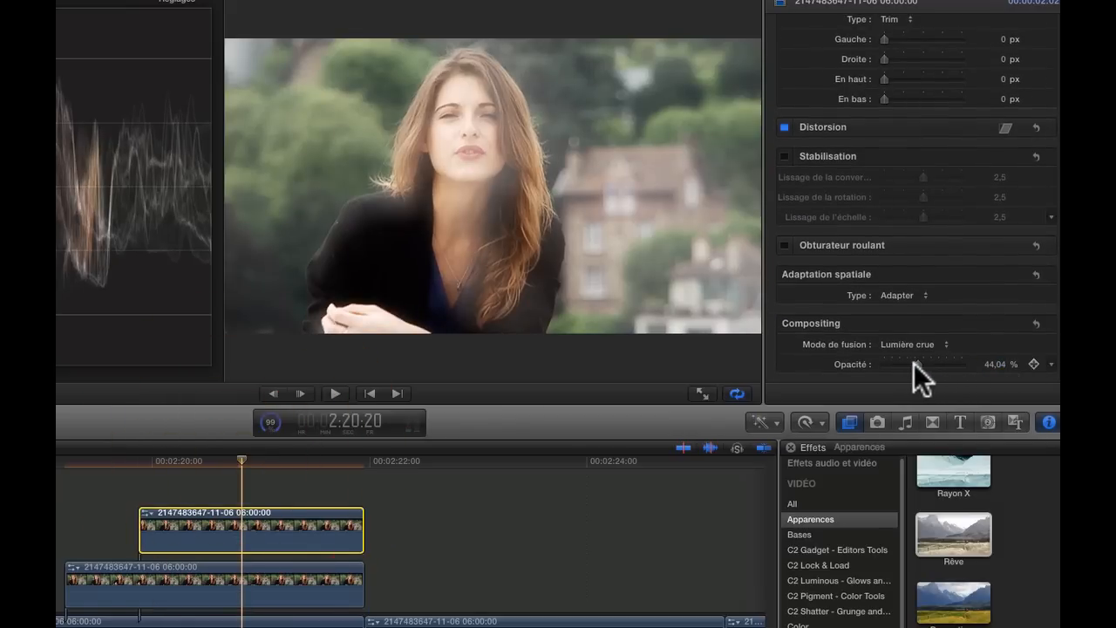
{"action": "mouse_move", "coordinate": [915, 363]}
{"action": "left_mouse_down"}
{"action": "mouse_move", "coordinate": [968, 359]}
{"action": "mouse_move", "coordinate": [880, 366]}
{"action": "mouse_move", "coordinate": [920, 360]}
{"action": "left_mouse_up"}
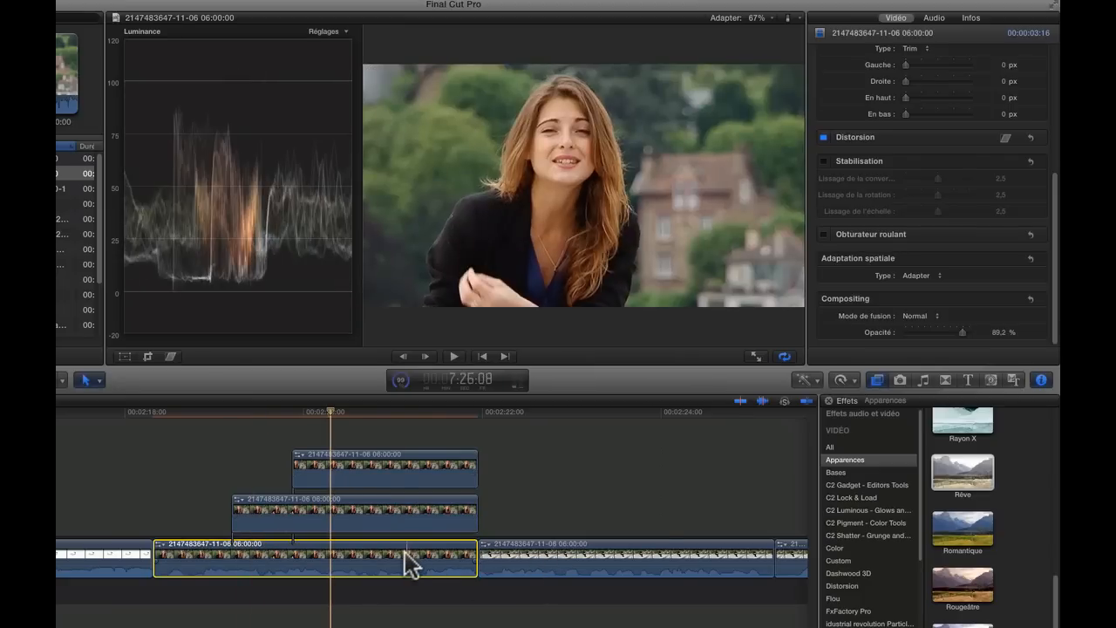
- Combine the last three clips of the main storyline, following the stacked portrait clip, into a new compound clip
{"action": "key", "text": "slash"}
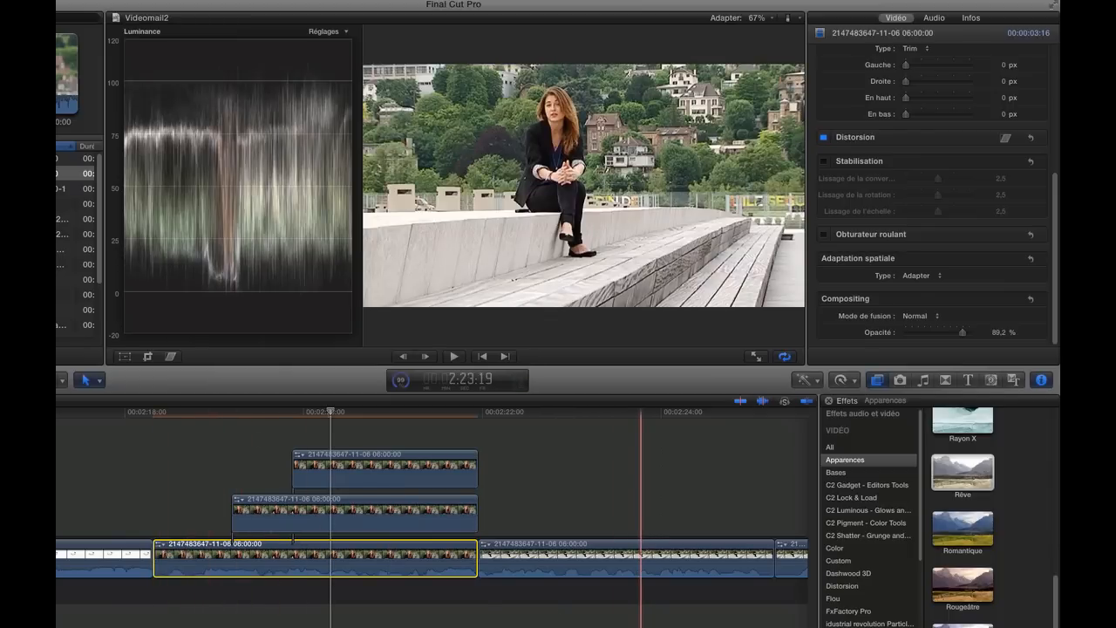
{"action": "key", "text": "super+minus"}
{"action": "key", "text": "super+minus"}
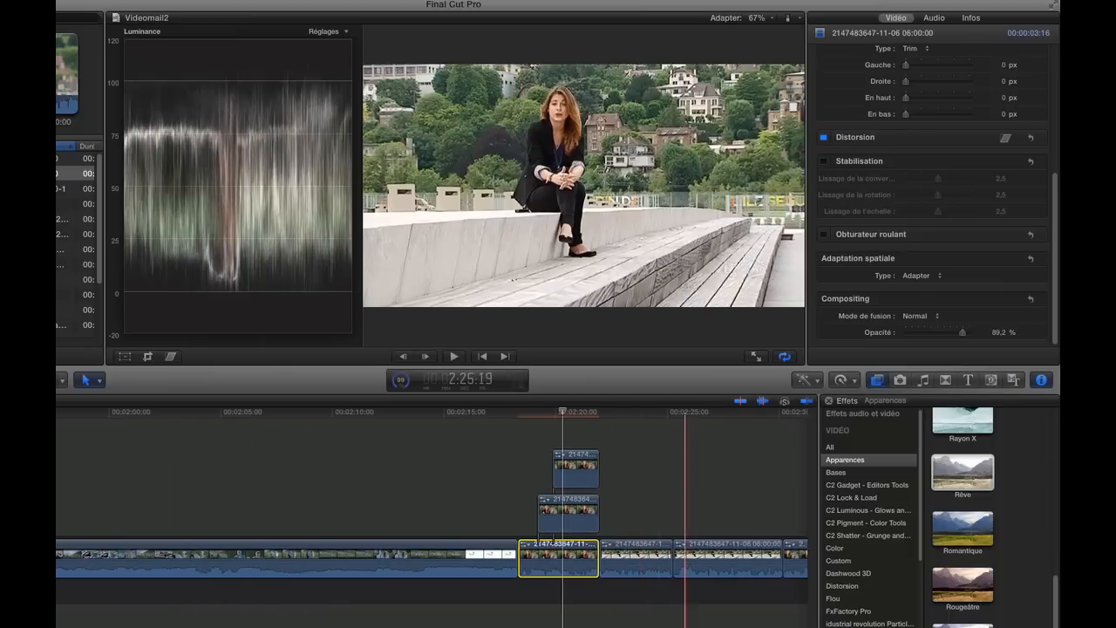
{"action": "left_click_drag", "start_coordinate": [464, 496], "coordinate": [715, 621]}
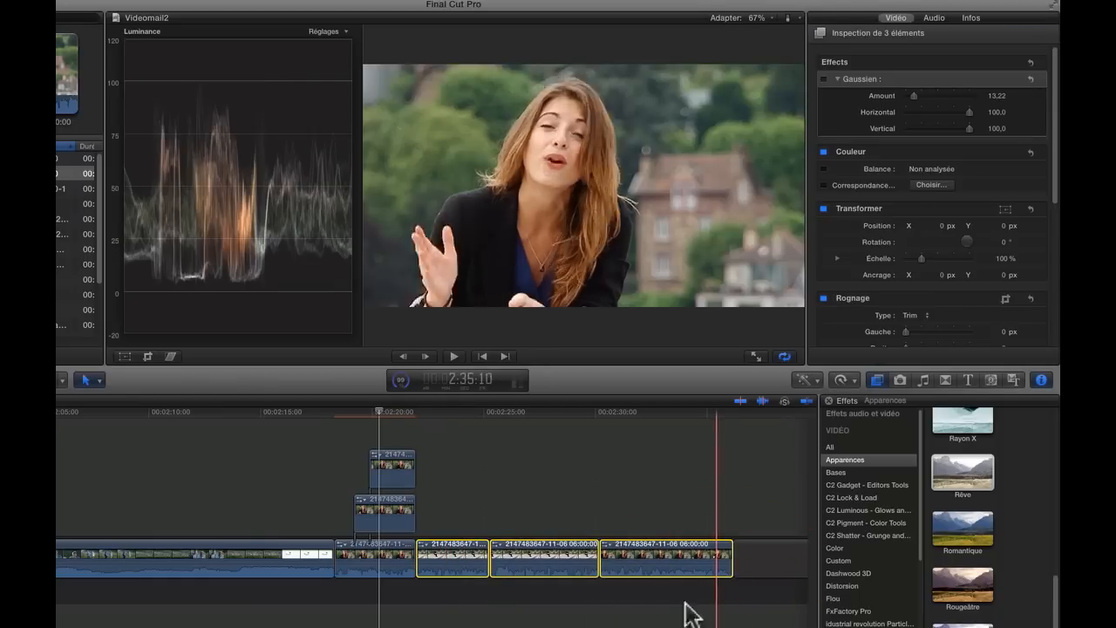
{"action": "right_click", "coordinate": [621, 546]}
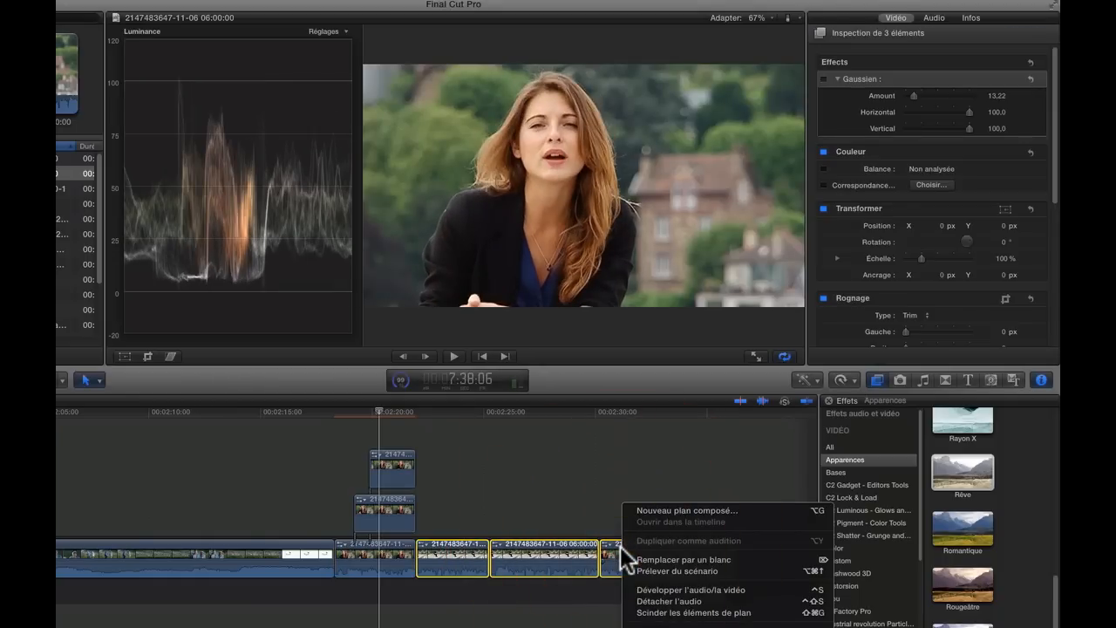
{"action": "left_click", "coordinate": [651, 509]}
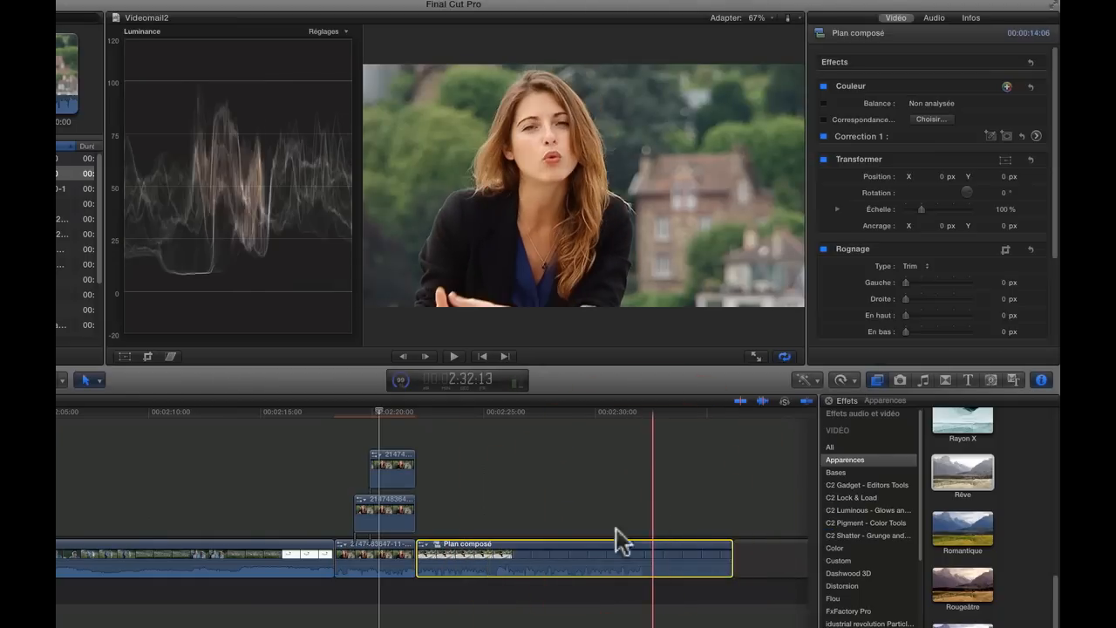